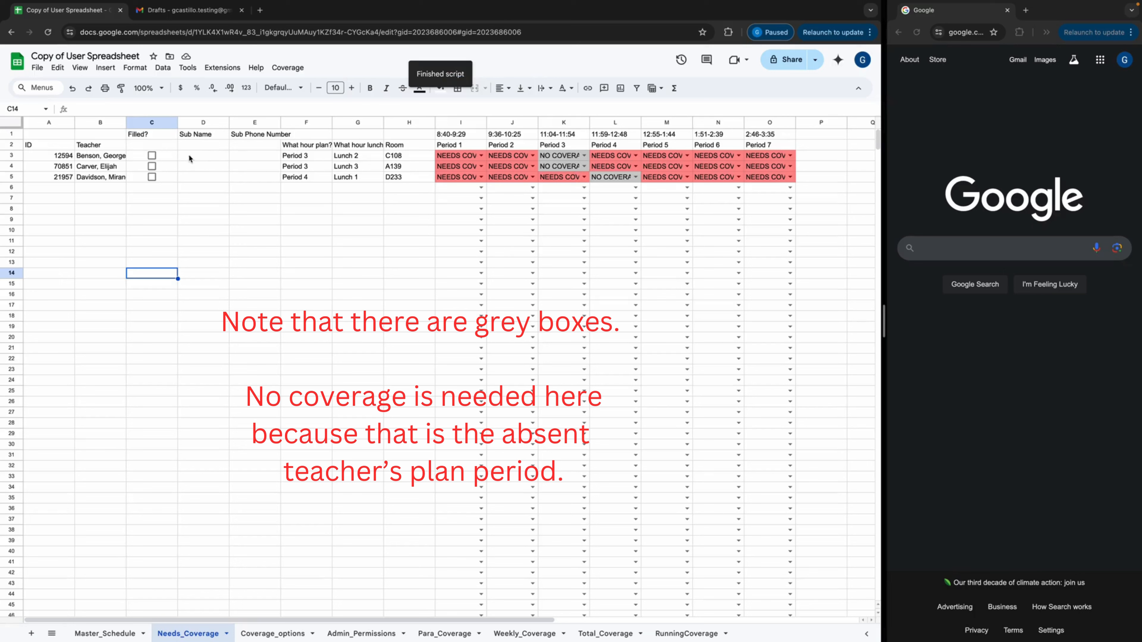
Run Check for Co/Para Covers on the absent teachers and acknowledge the coverage reminder
left_click(287, 68)
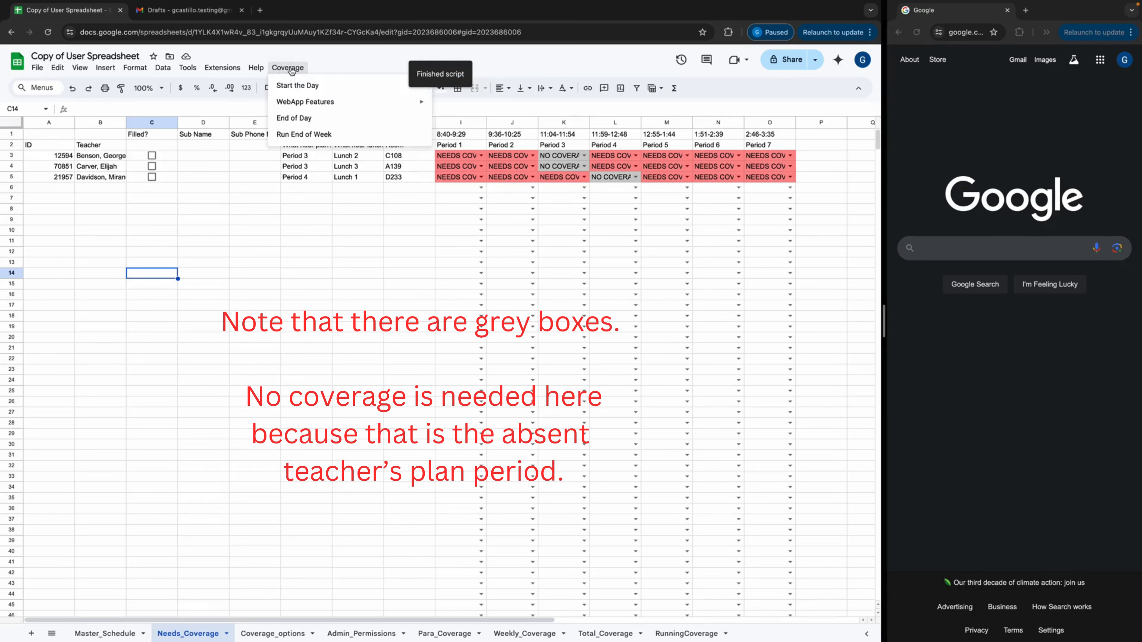
mouse_move(297, 84)
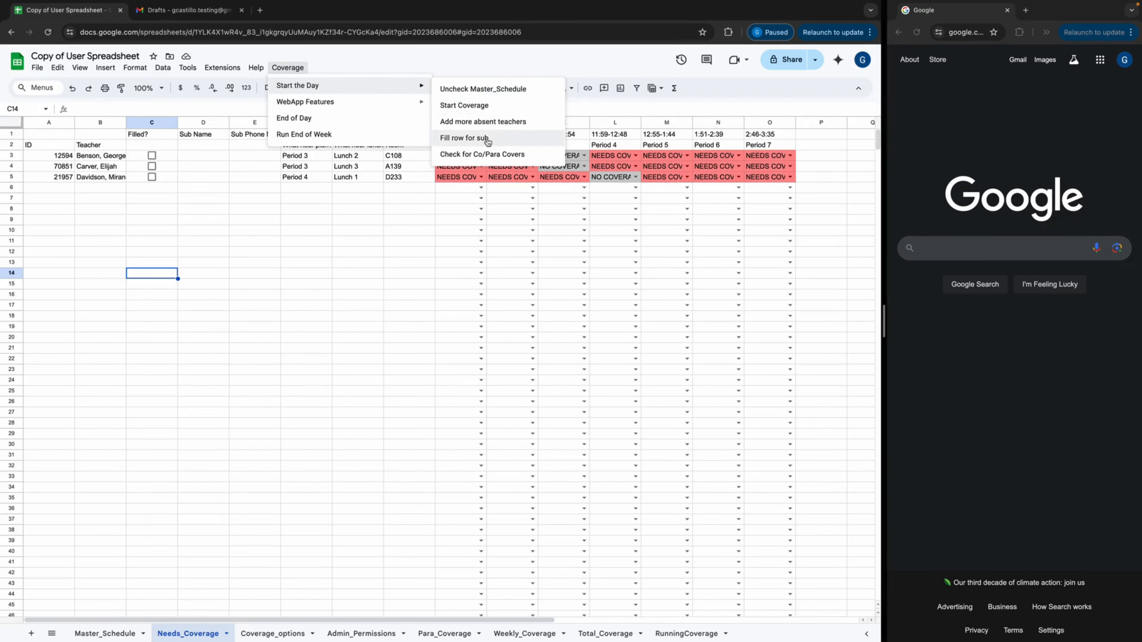
left_click(489, 155)
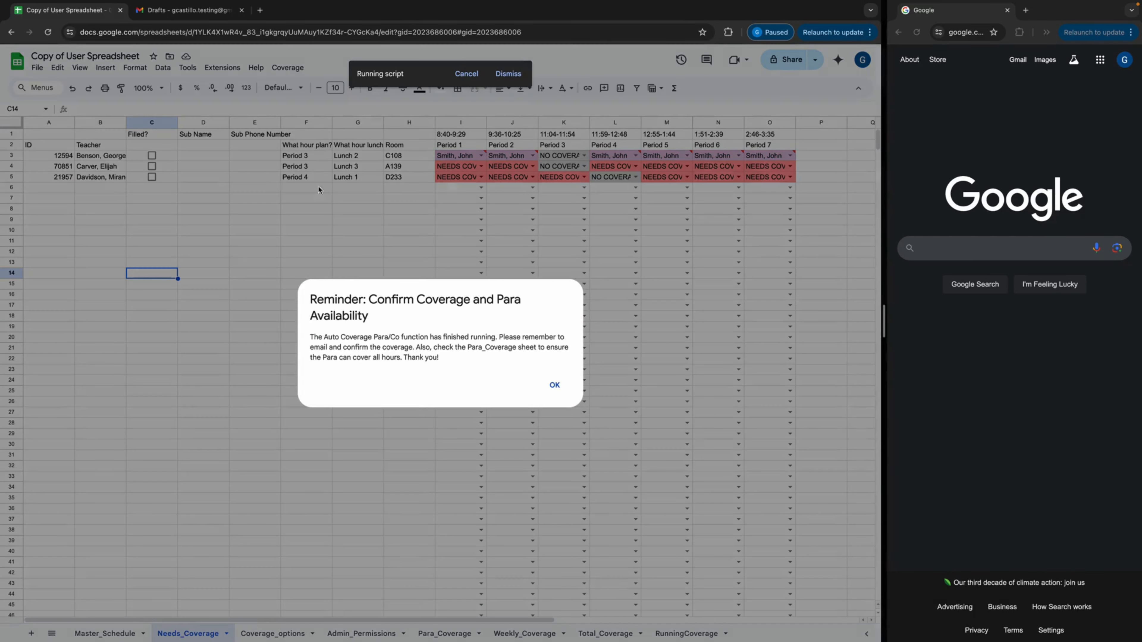
left_click(554, 385)
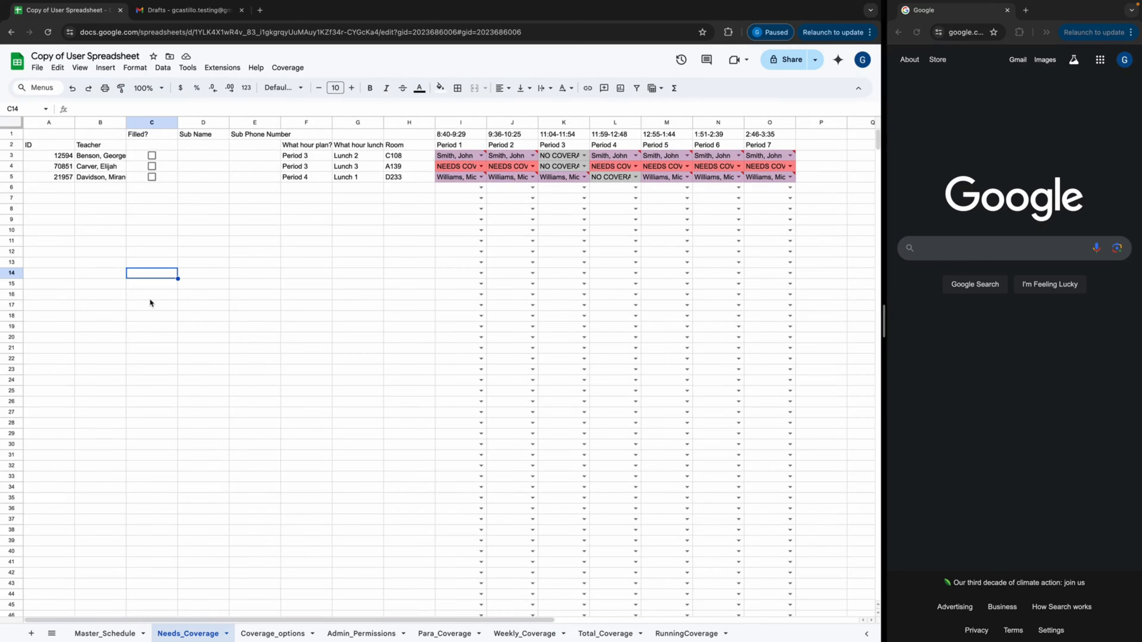
Mark the teacher in row 36 of Master_Schedule as needing coverage and add them to Needs_Coverage with Add more absent teachers
left_click(109, 633)
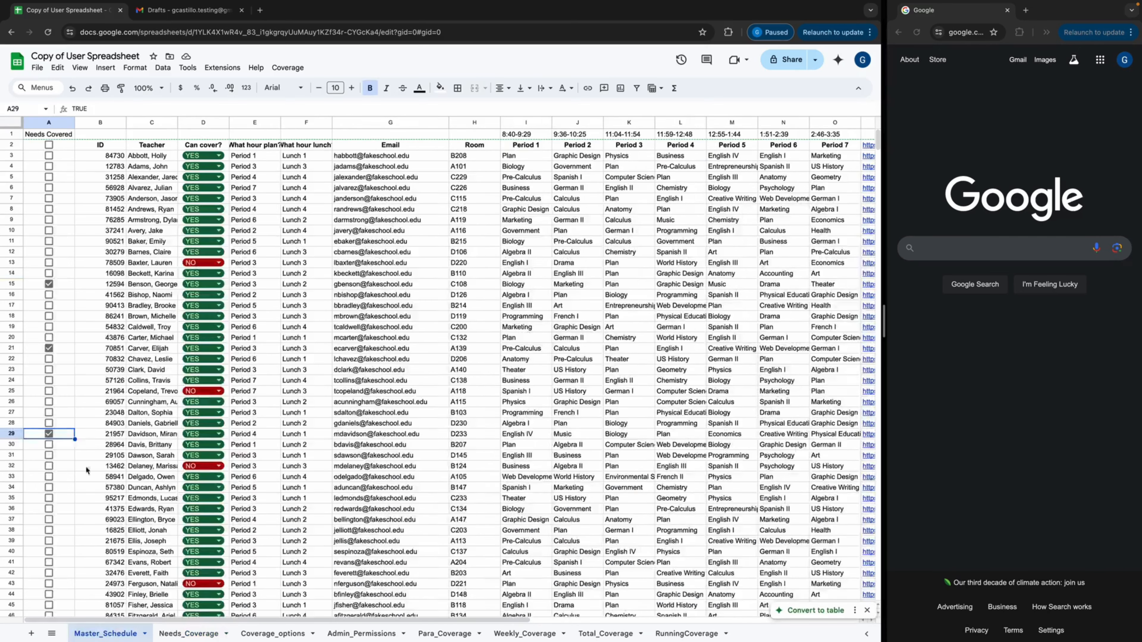
left_click(50, 510)
left_click(188, 634)
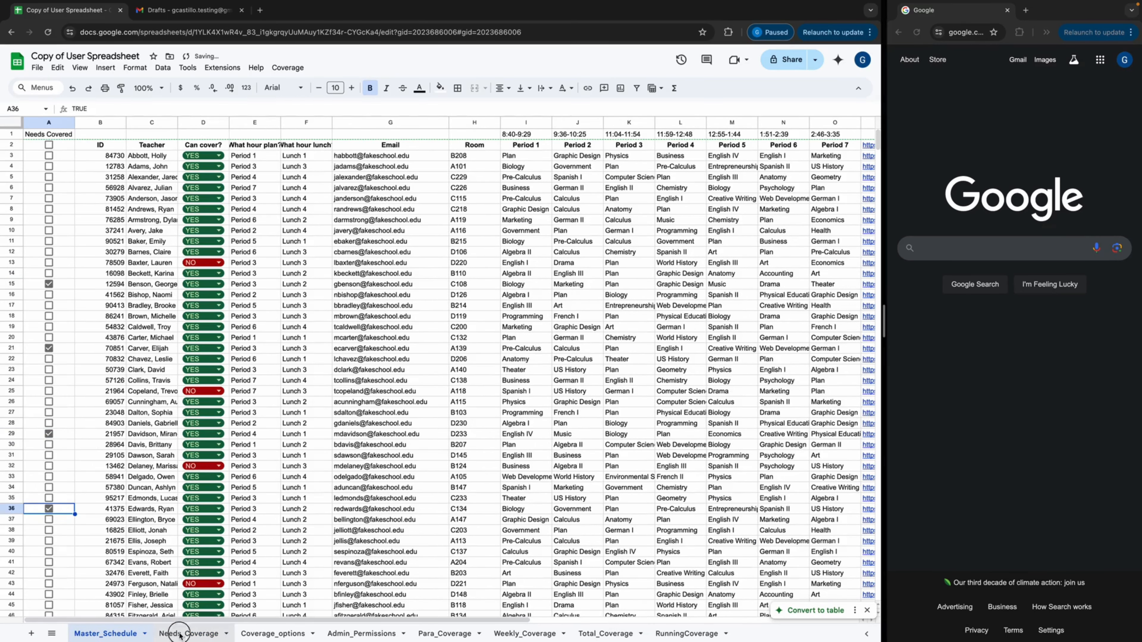
left_click(287, 68)
mouse_move(334, 91)
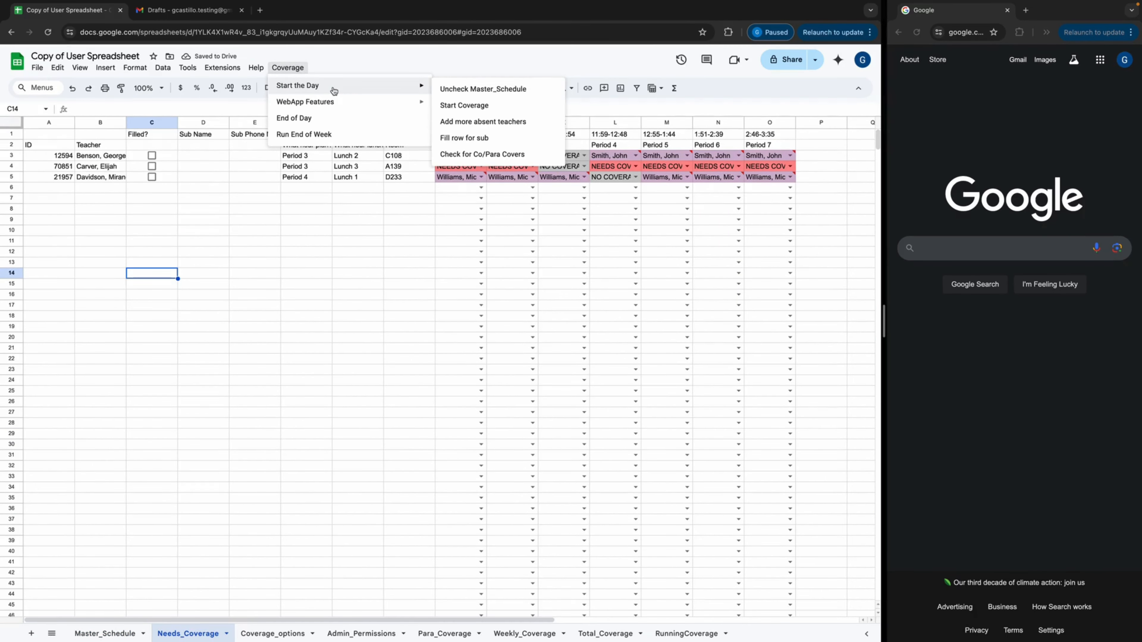
left_click(463, 124)
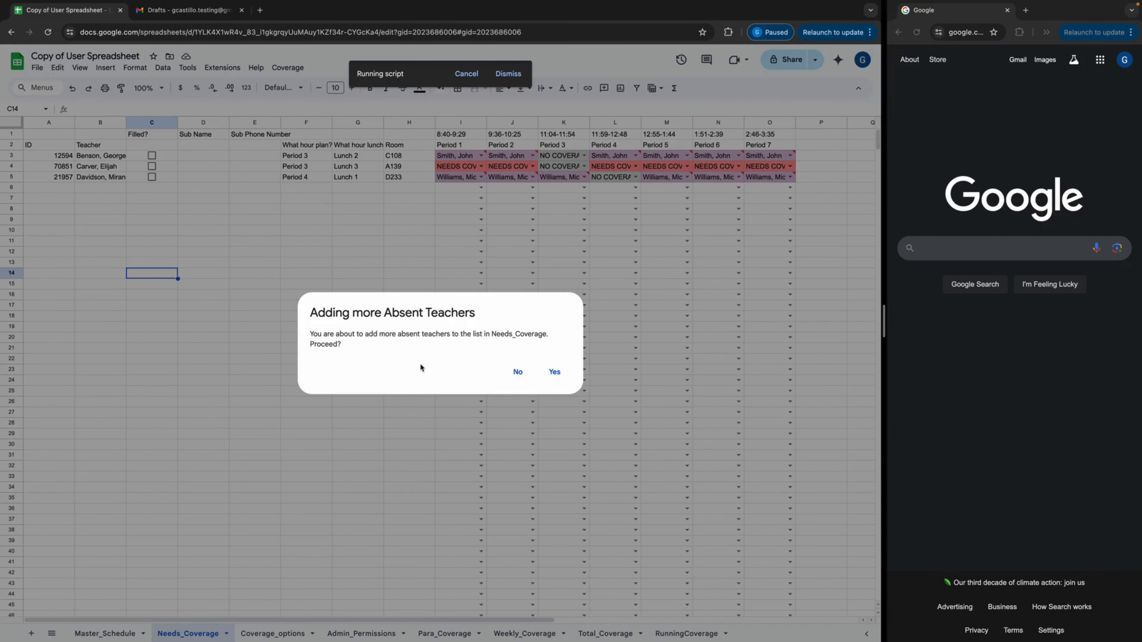
left_click(554, 371)
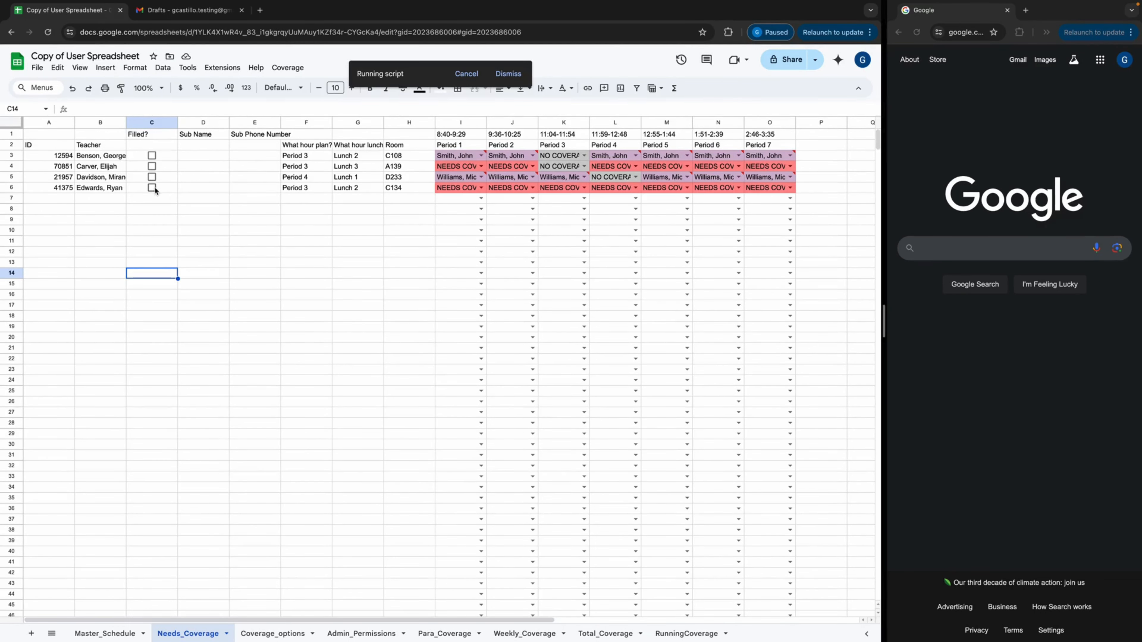
Mark row 6 as filled, enter the substitute's full name, and run Fill row for sub
left_click(152, 187)
left_click(197, 188)
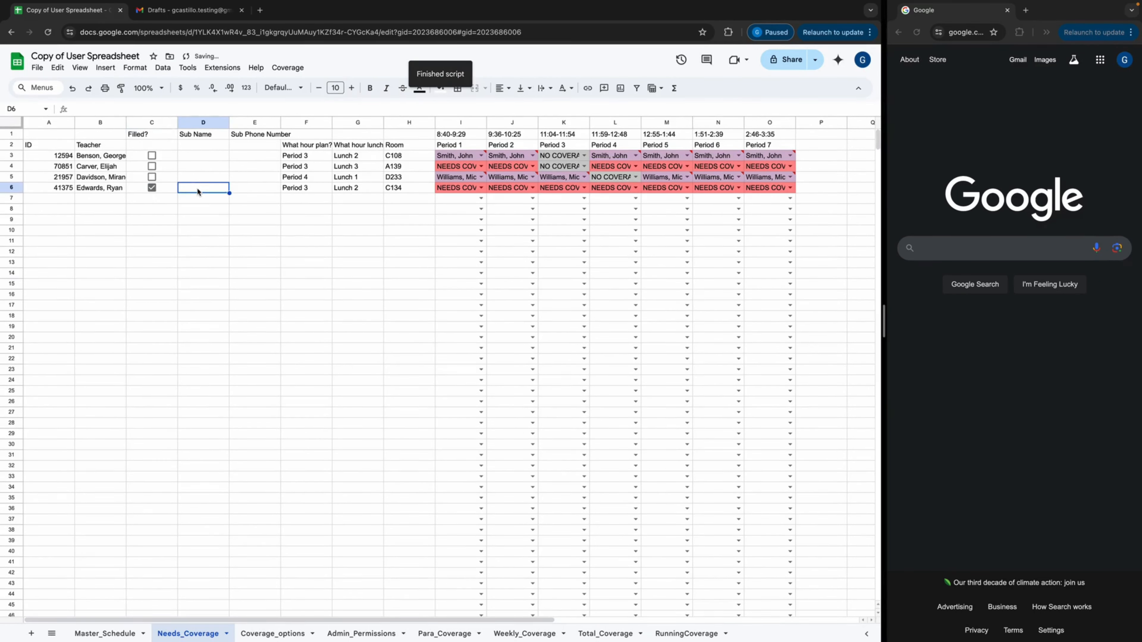
type("Sam Smith")
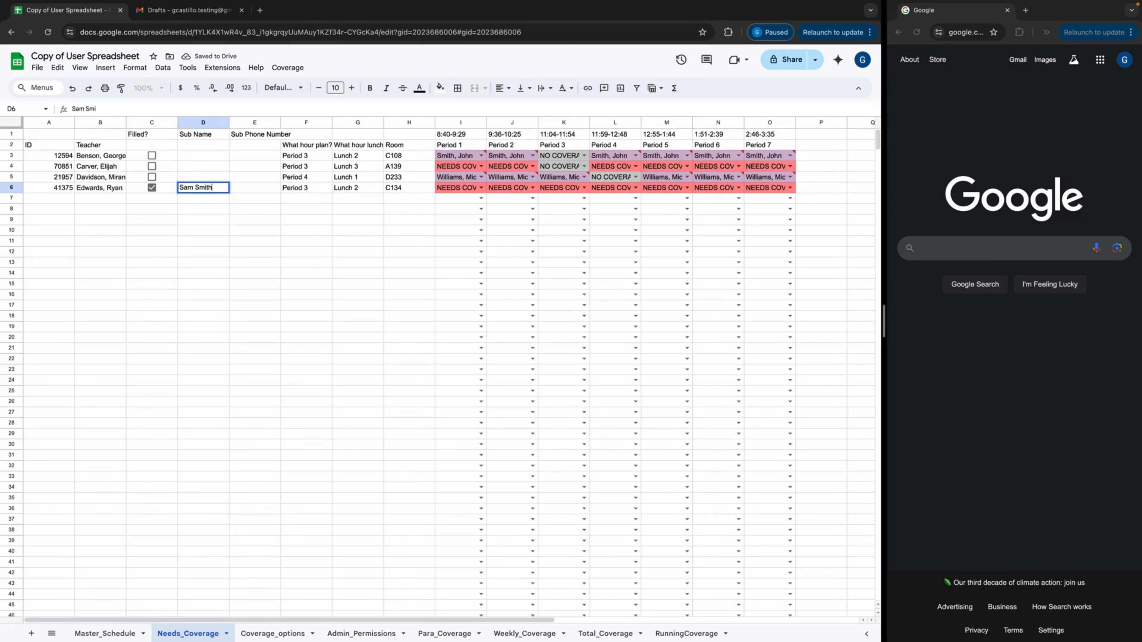
left_click(287, 67)
mouse_move(423, 85)
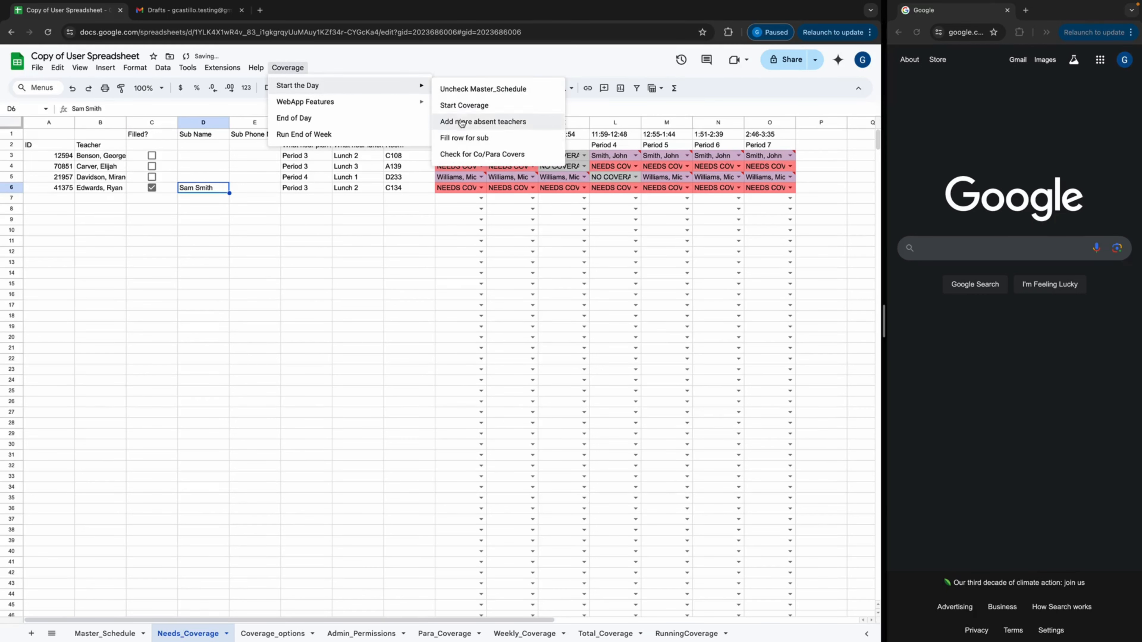
left_click(463, 138)
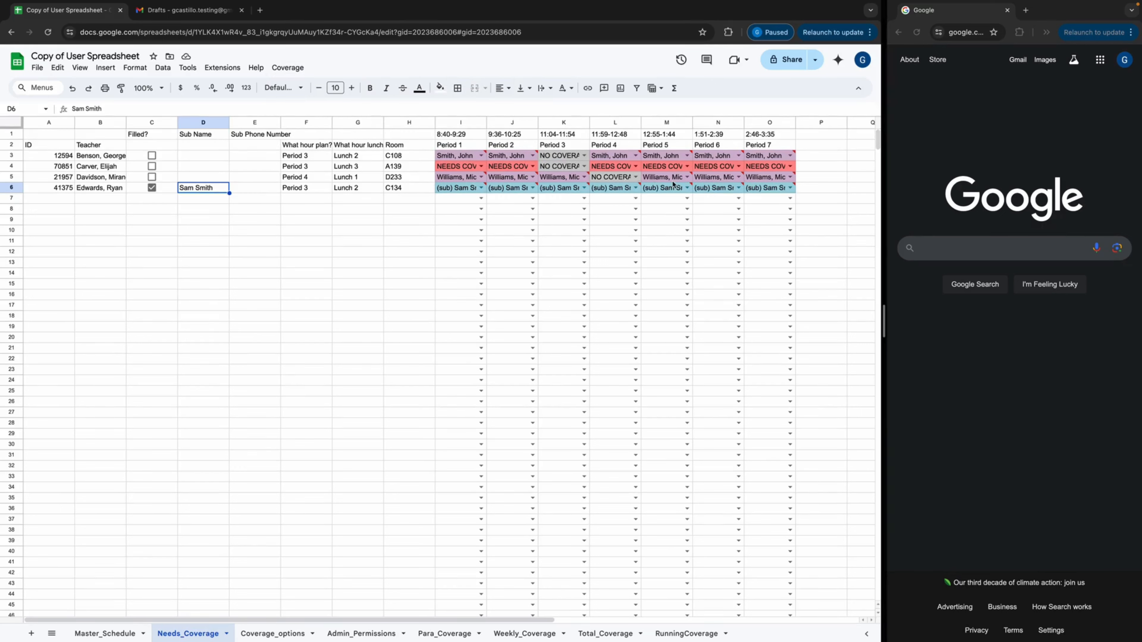
Assign a covering teacher from the staff list to Period 1 and another to Period 2 in row 4
left_click(455, 168)
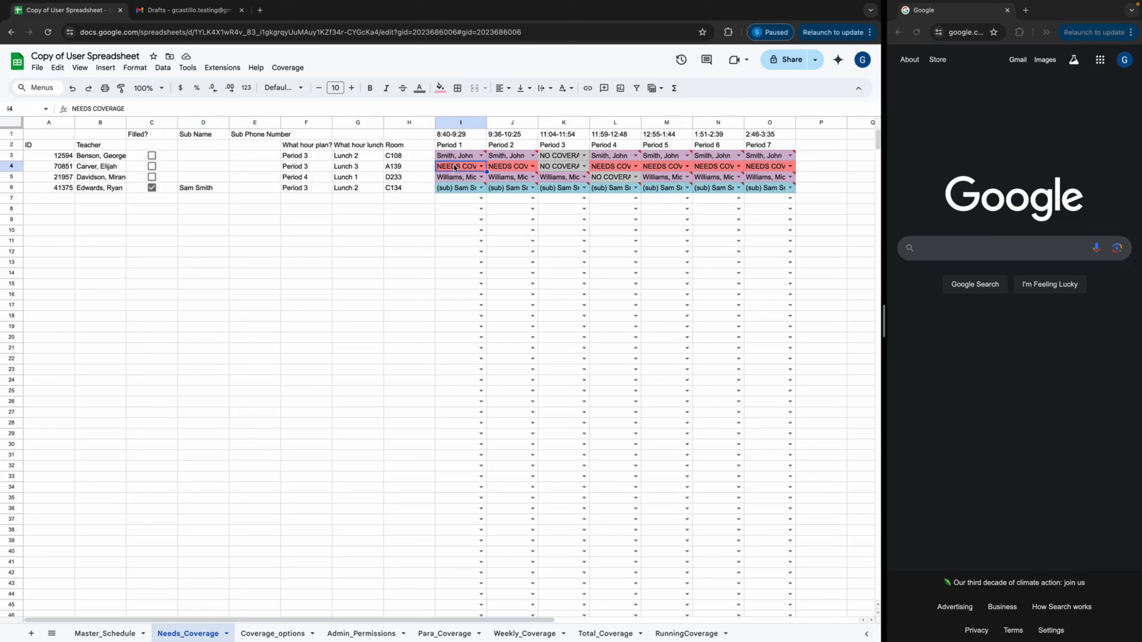
left_click(480, 166)
scroll(468, 287, "down", 5)
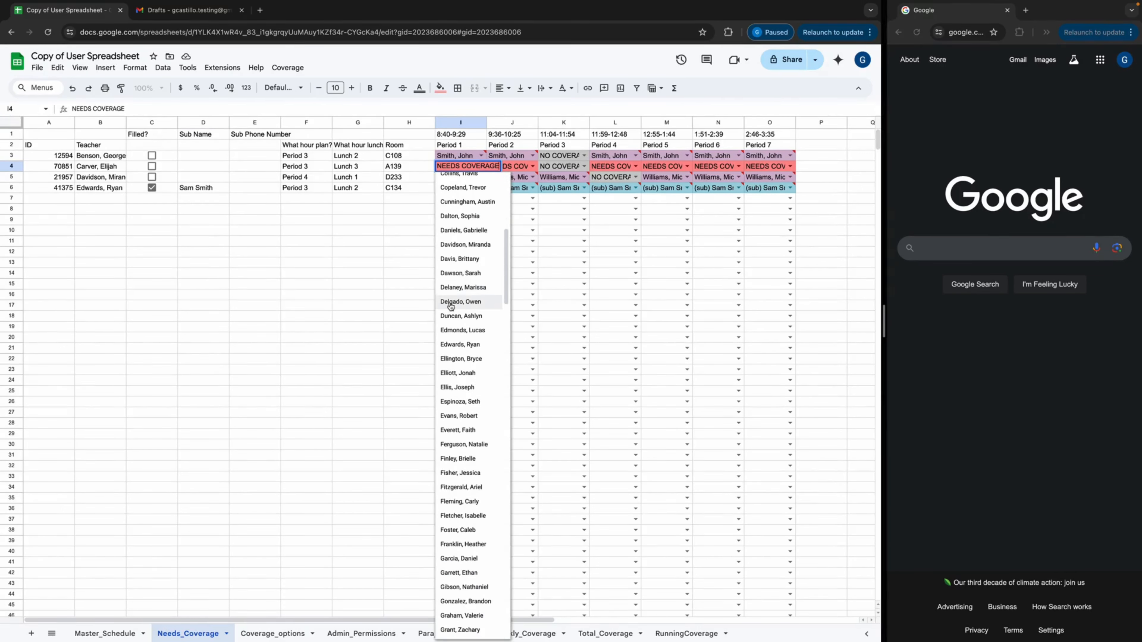
left_click(457, 302)
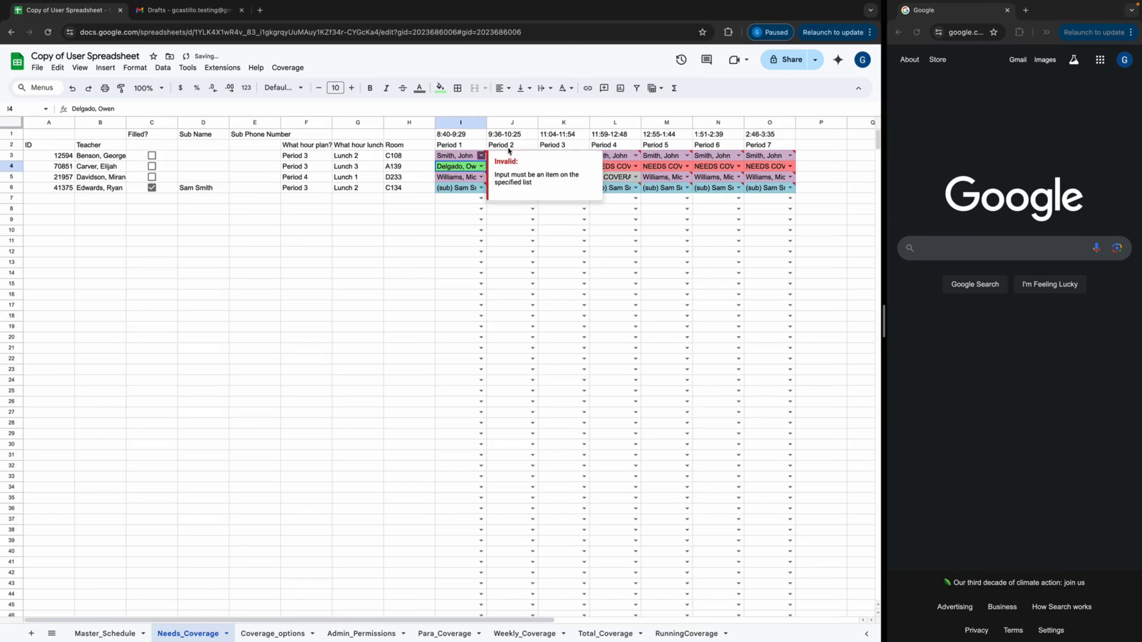
left_click(517, 166)
left_click(516, 341)
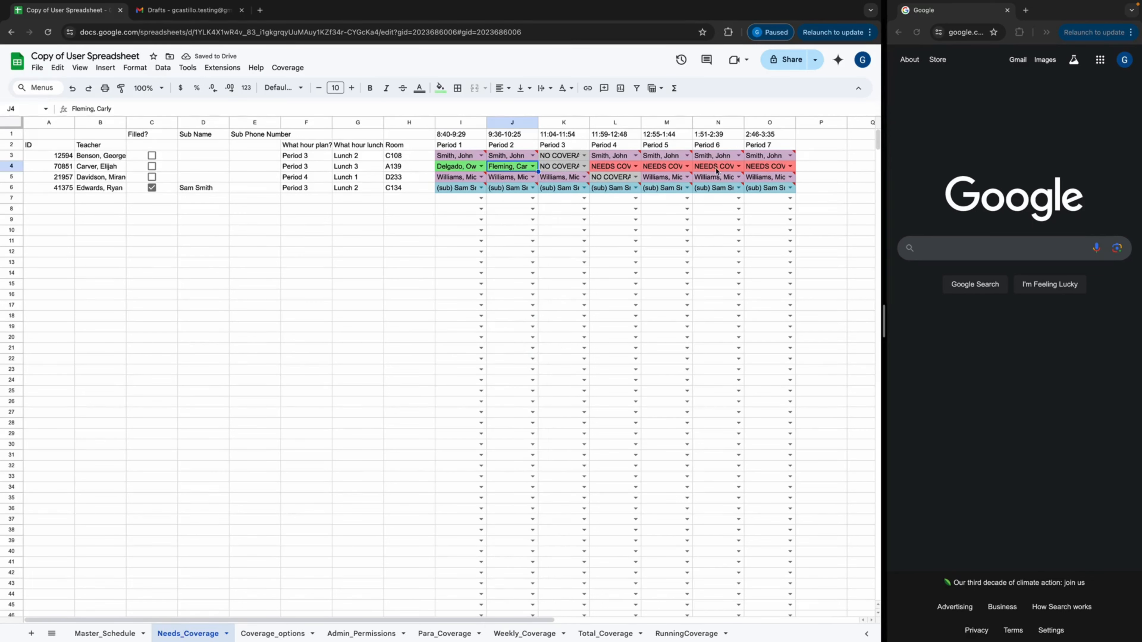
left_click(288, 68)
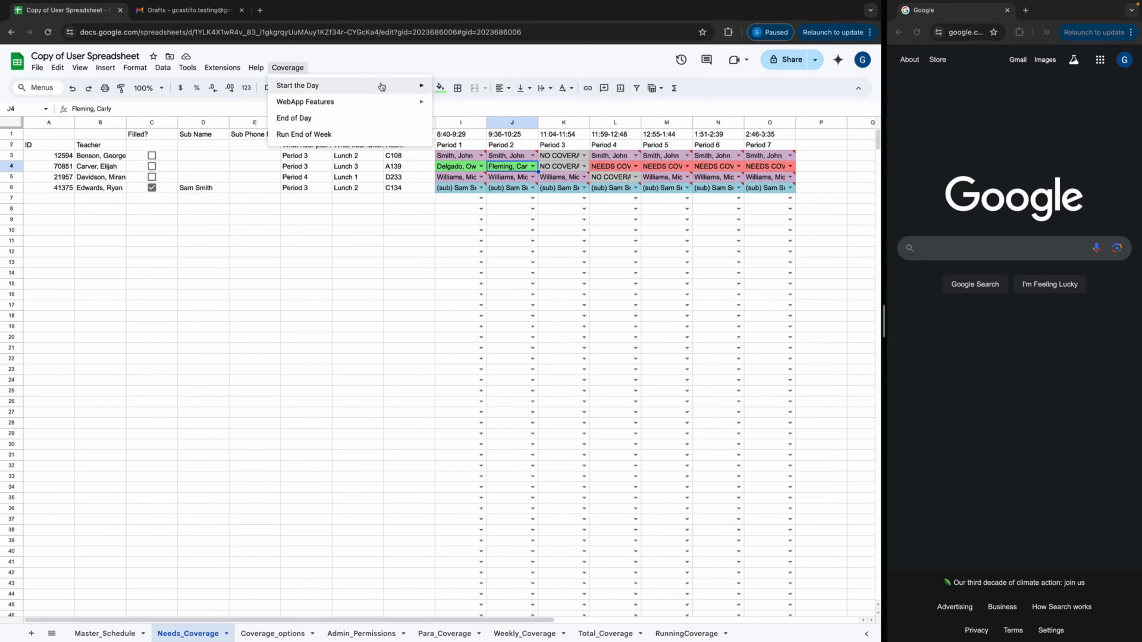
mouse_move(376, 86)
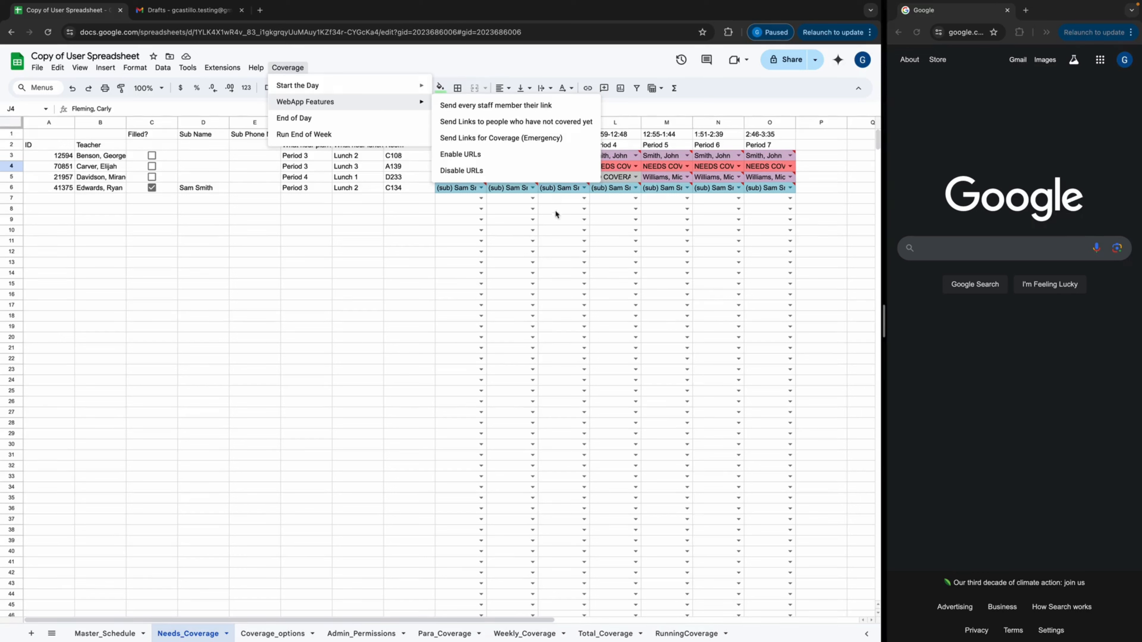
left_click(577, 217)
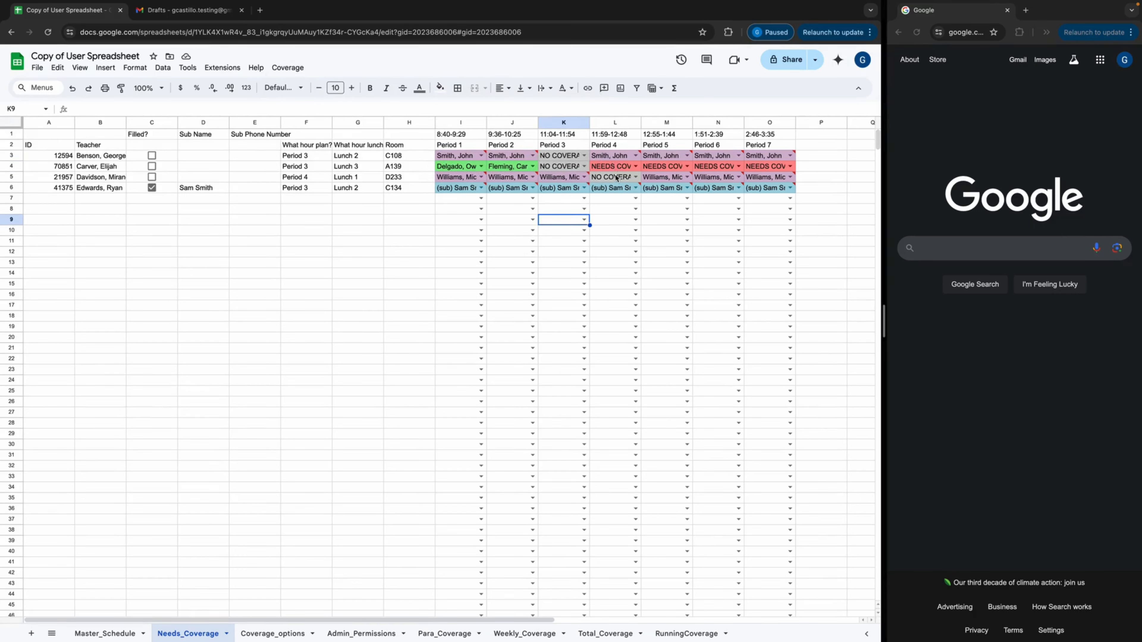
mouse_move(621, 155)
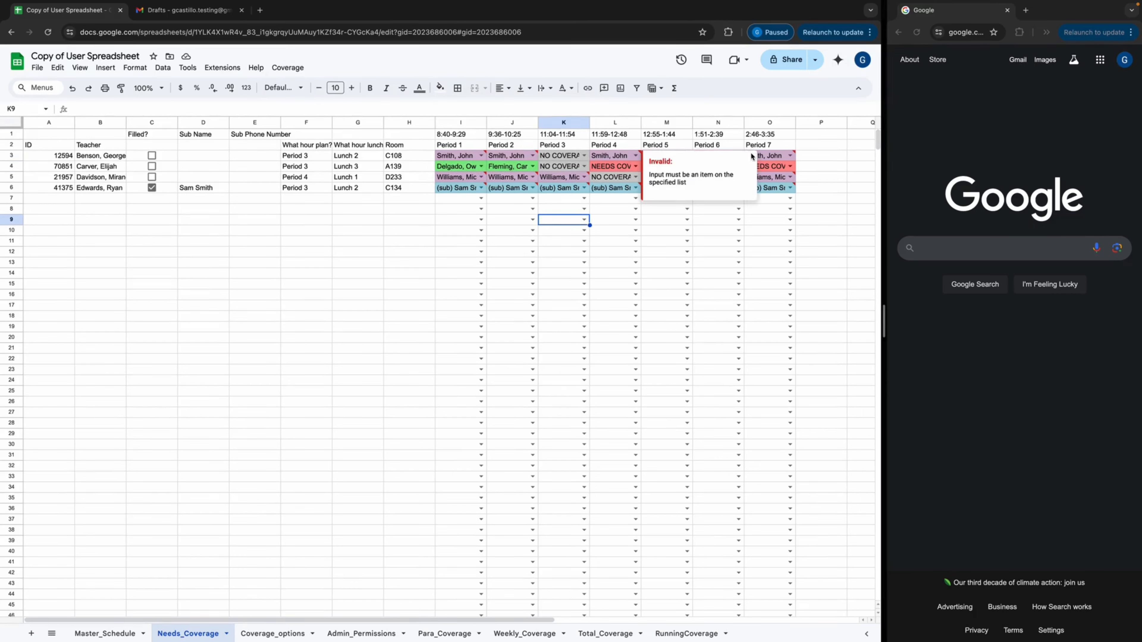
left_click(777, 233)
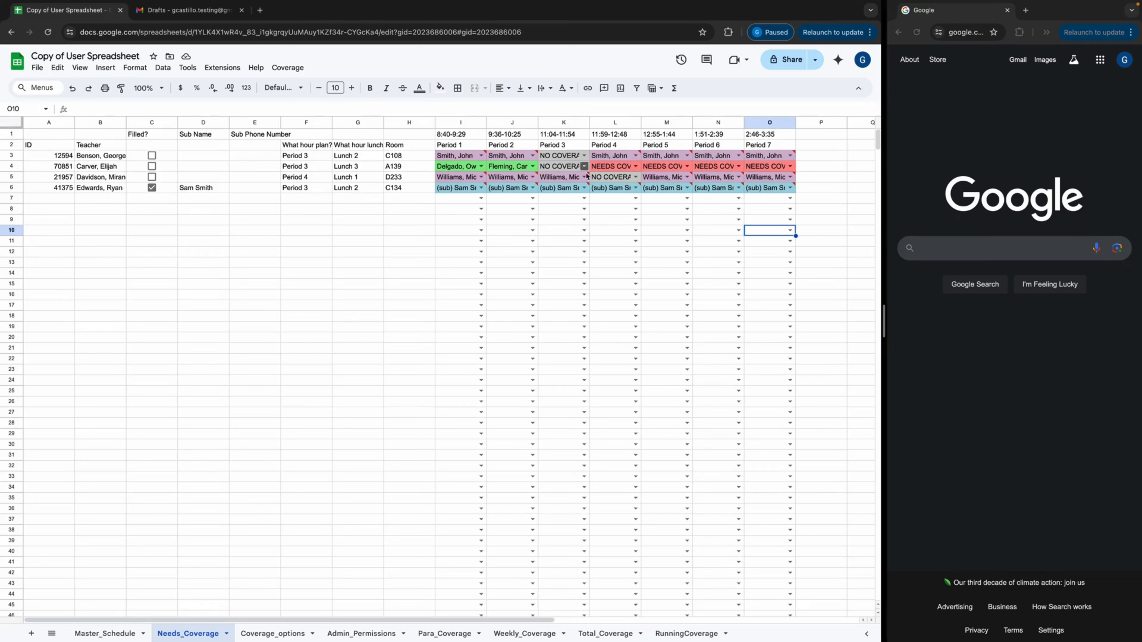
Start Send Links to people who have not covered yet, choosing to create a custom email
left_click(291, 72)
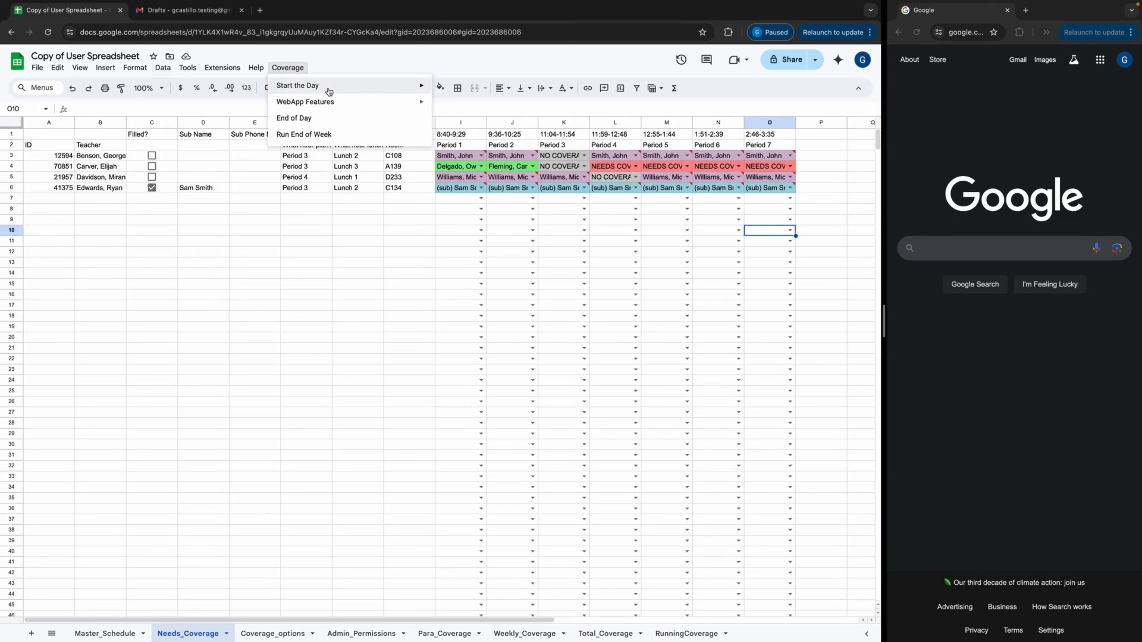
mouse_move(328, 88)
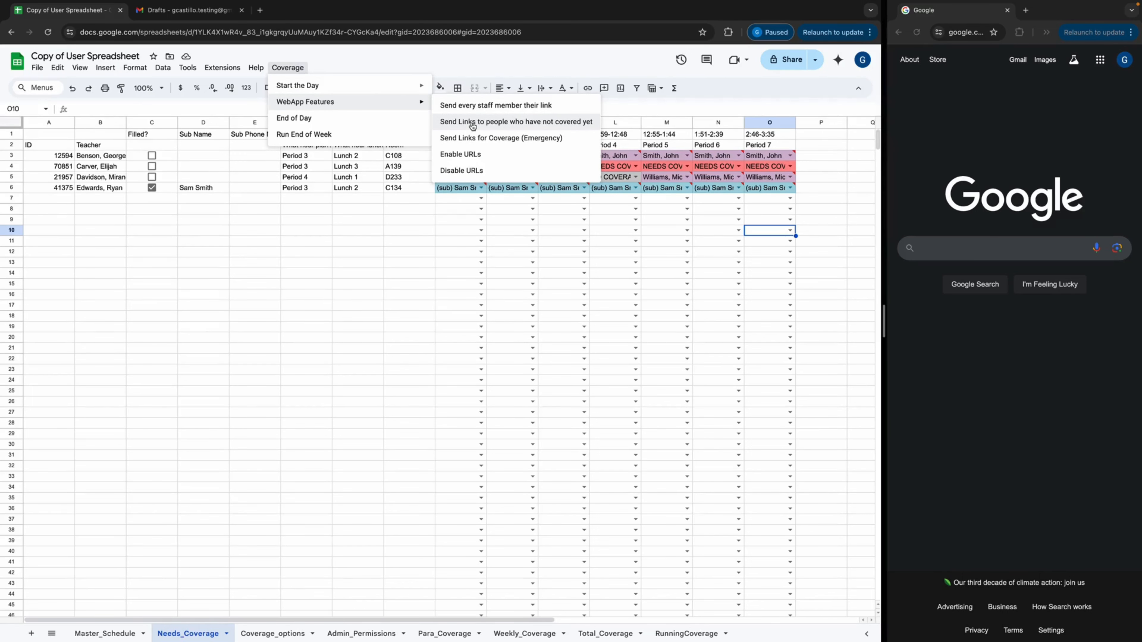
left_click(472, 126)
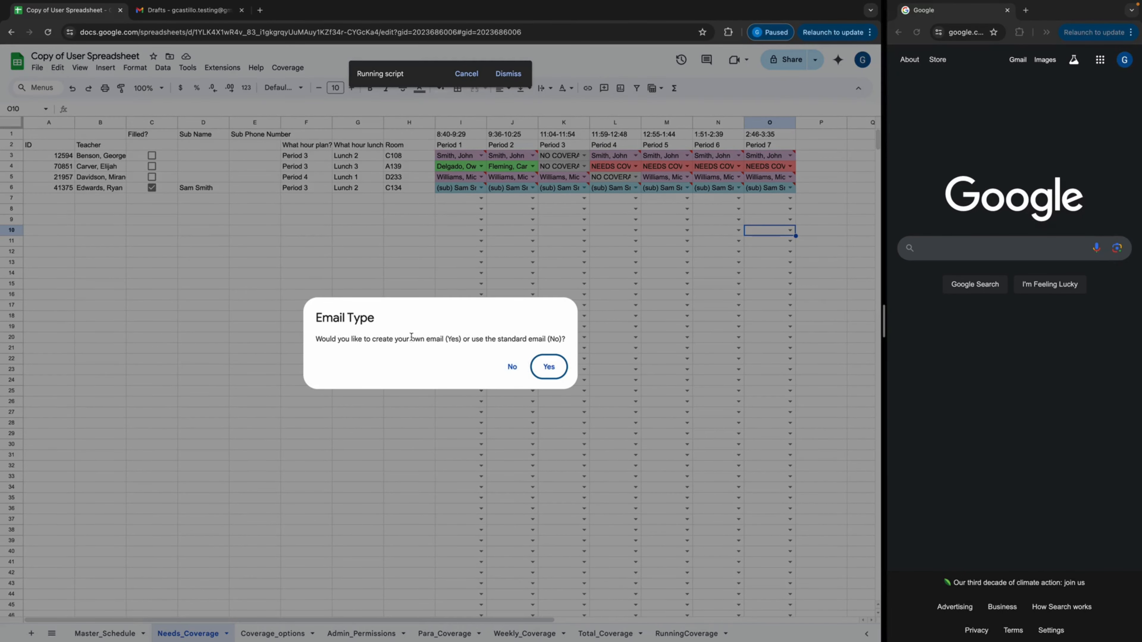
left_click_drag(385, 338, 454, 337)
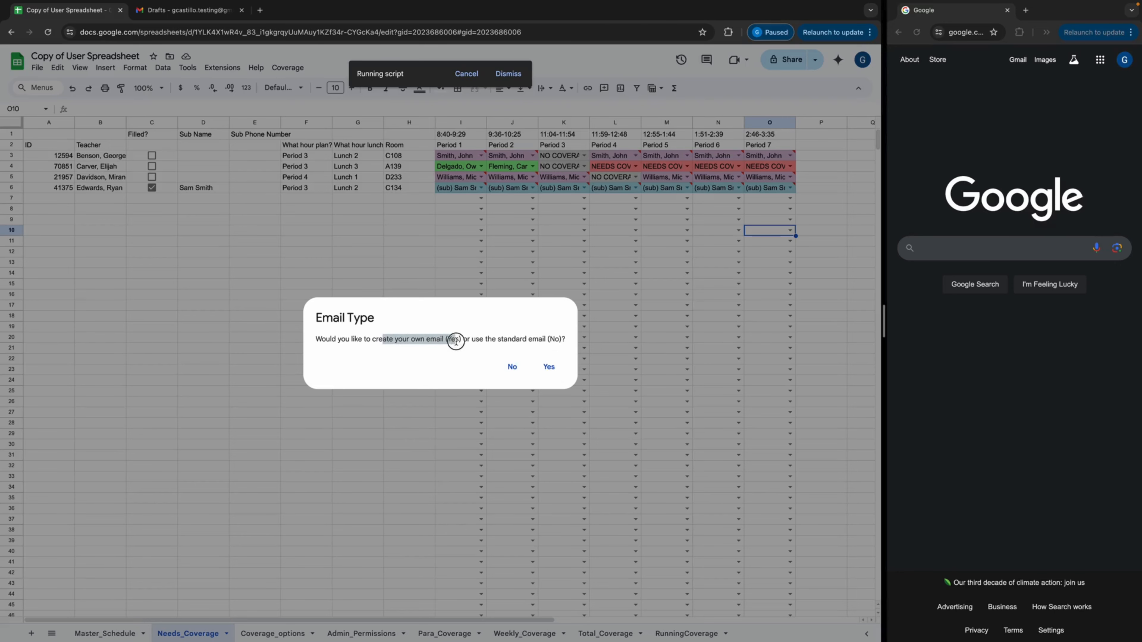
left_click(549, 367)
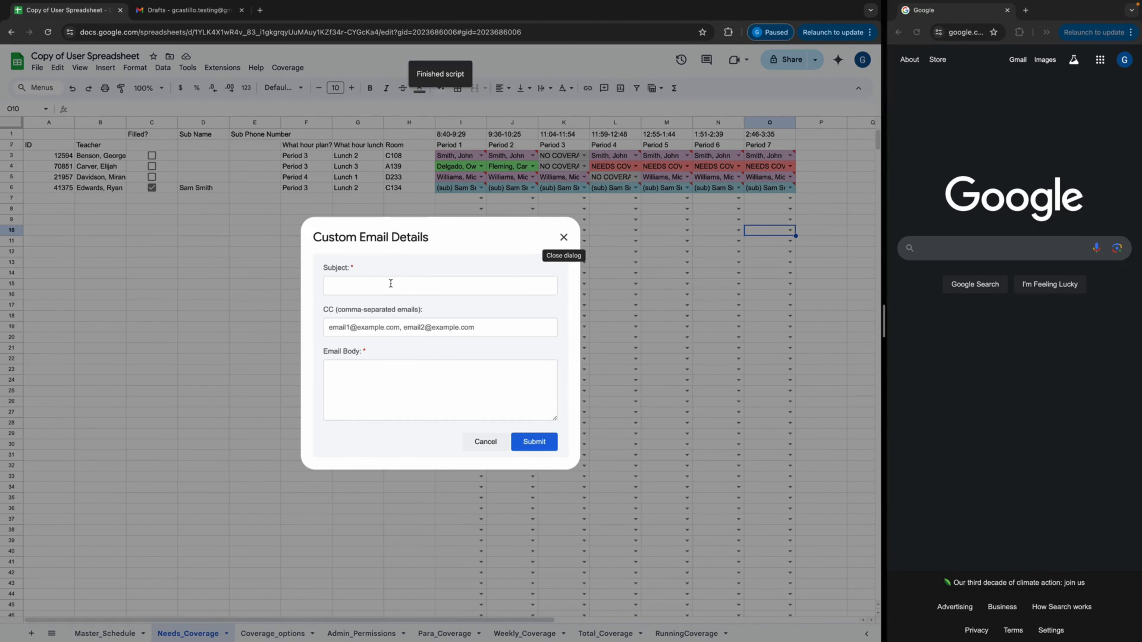
Set the custom email's subject to "Teacher Coverage Needed" and enter the principal's e-mail address as CC
left_click(390, 283)
type("Teacher Coverag")
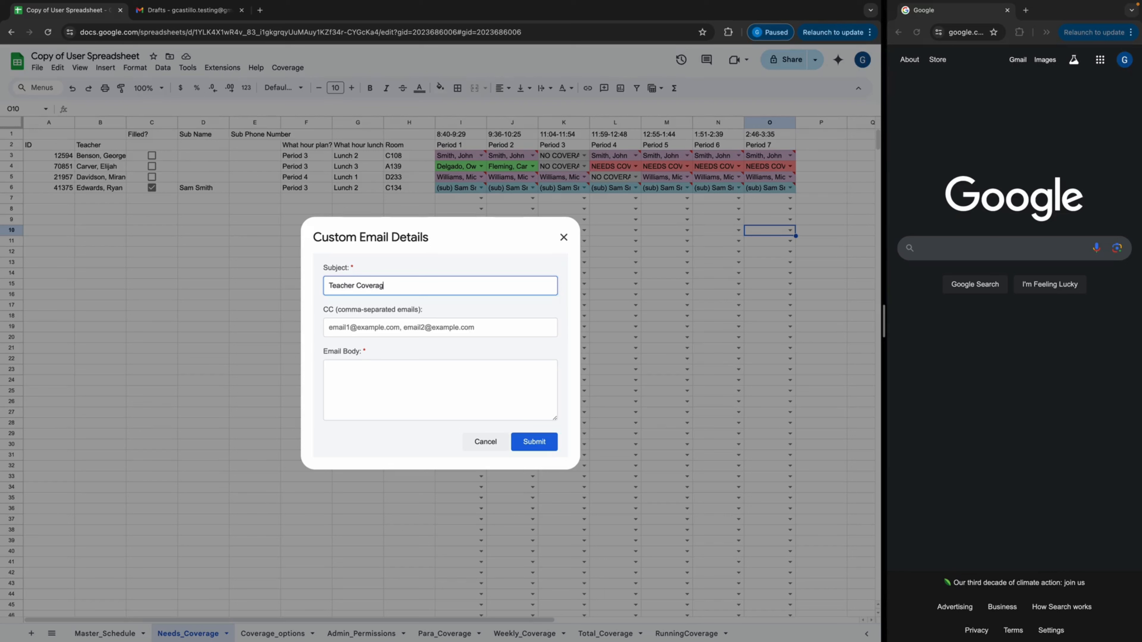
type("e Needed")
key("Tab")
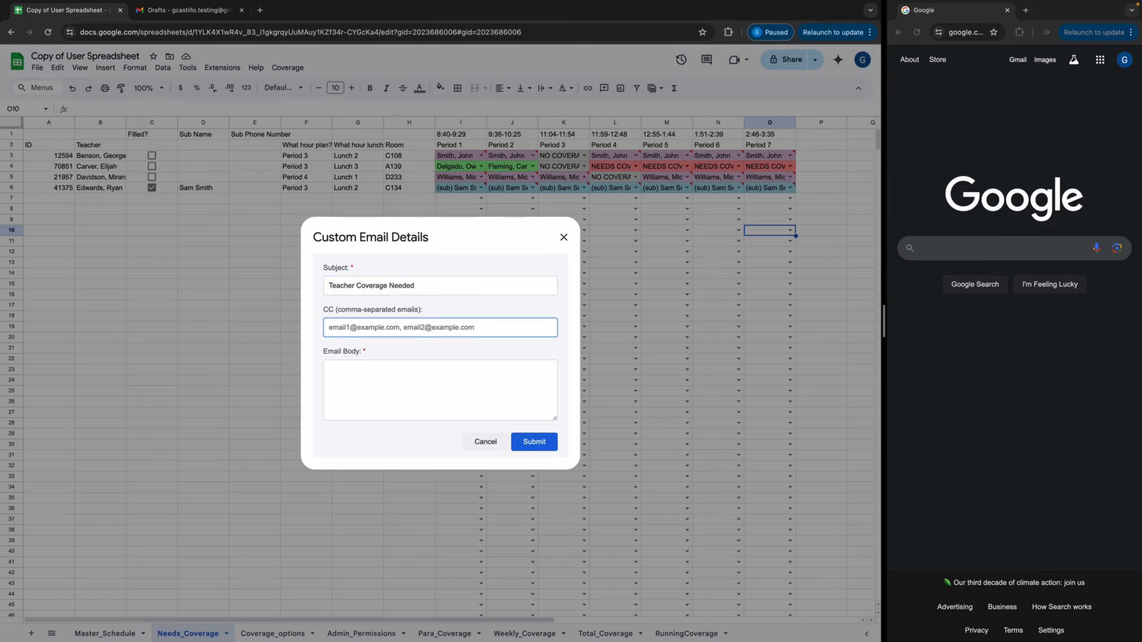
type("principal@email.com")
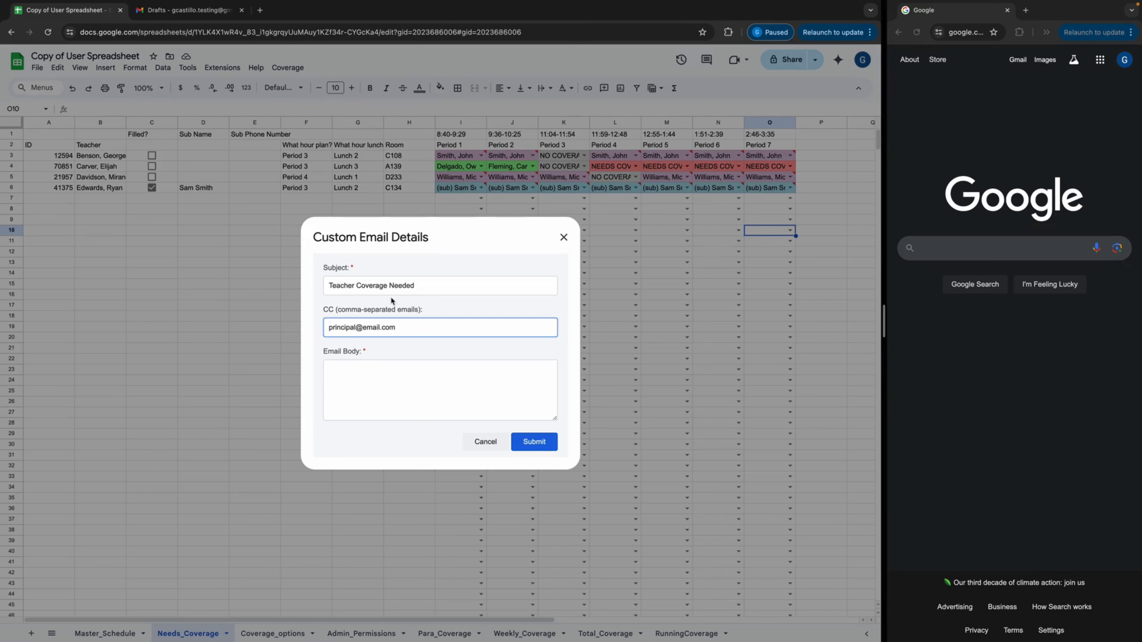
Write the email body "We need help with teacher coverage today. Please sign up with the link below." and submit the custom email
left_click(408, 383)
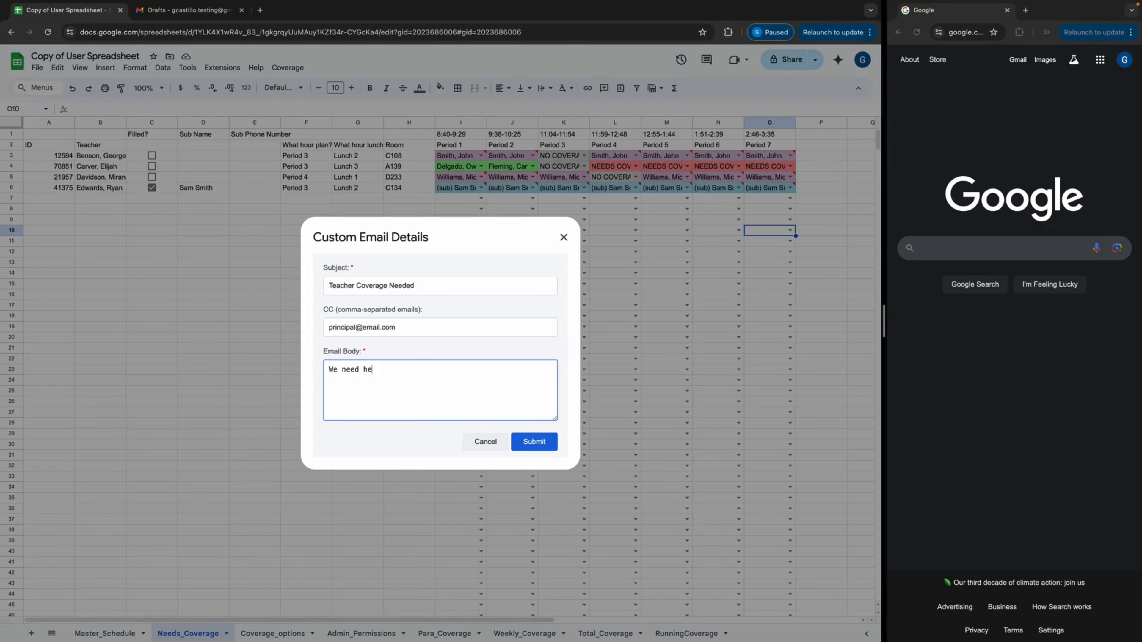
type("We need help with teacher coverage today. Ple")
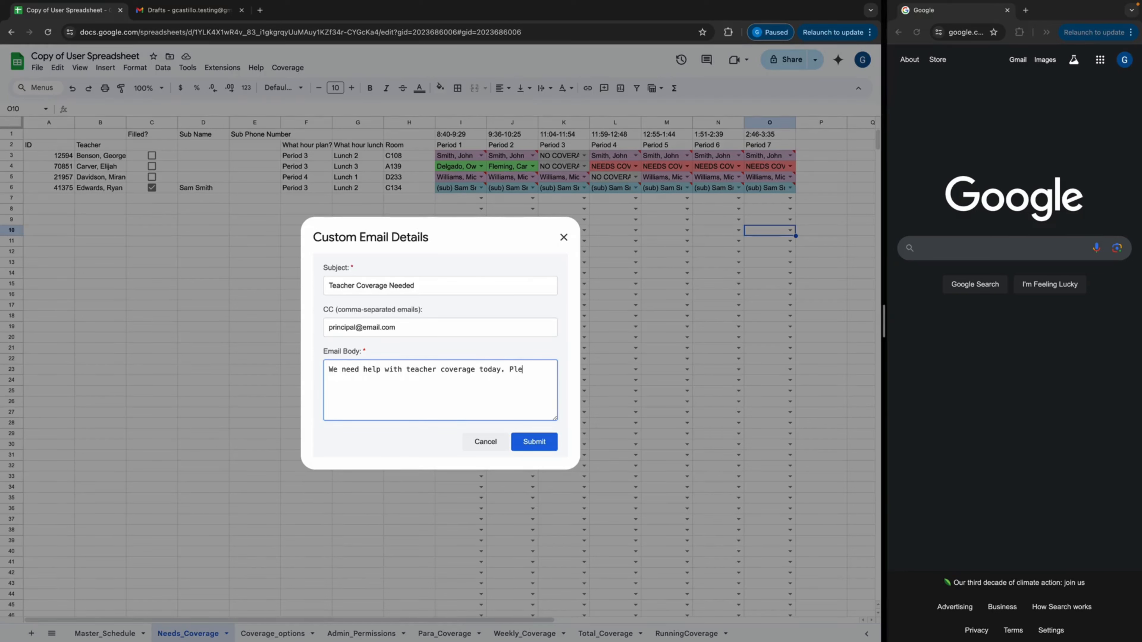
type("ase sign up with the link below.")
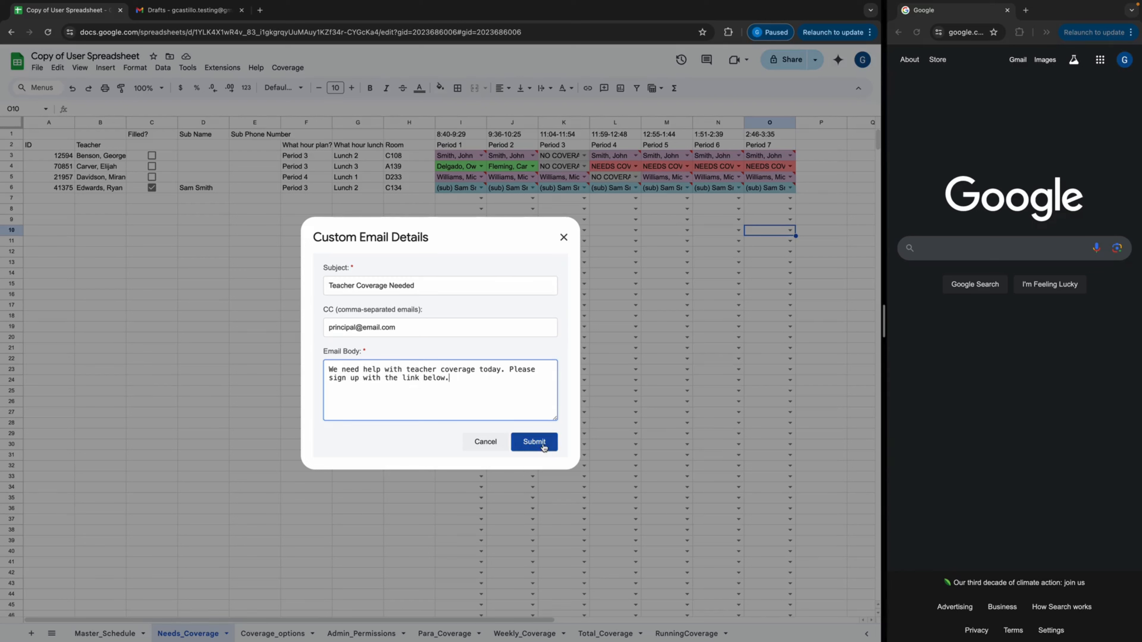
left_click(529, 443)
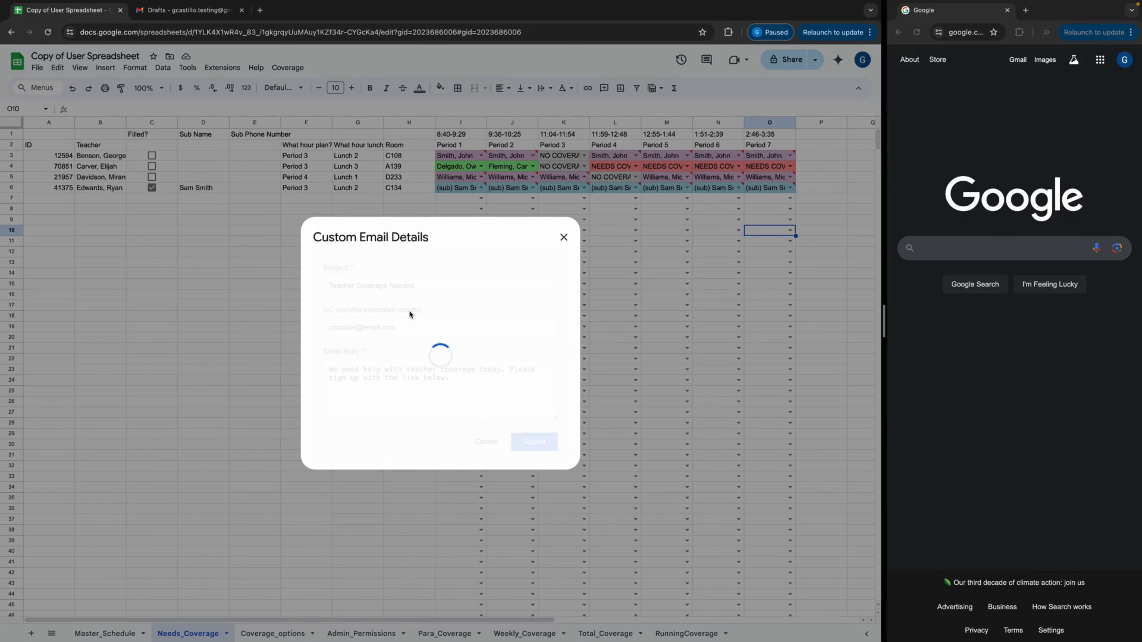
Switch to Gmail and repeatedly refresh Drafts to check for the generated Teacher Coverage Needed emails, looking back at the spreadsheet's progress
left_click(174, 11)
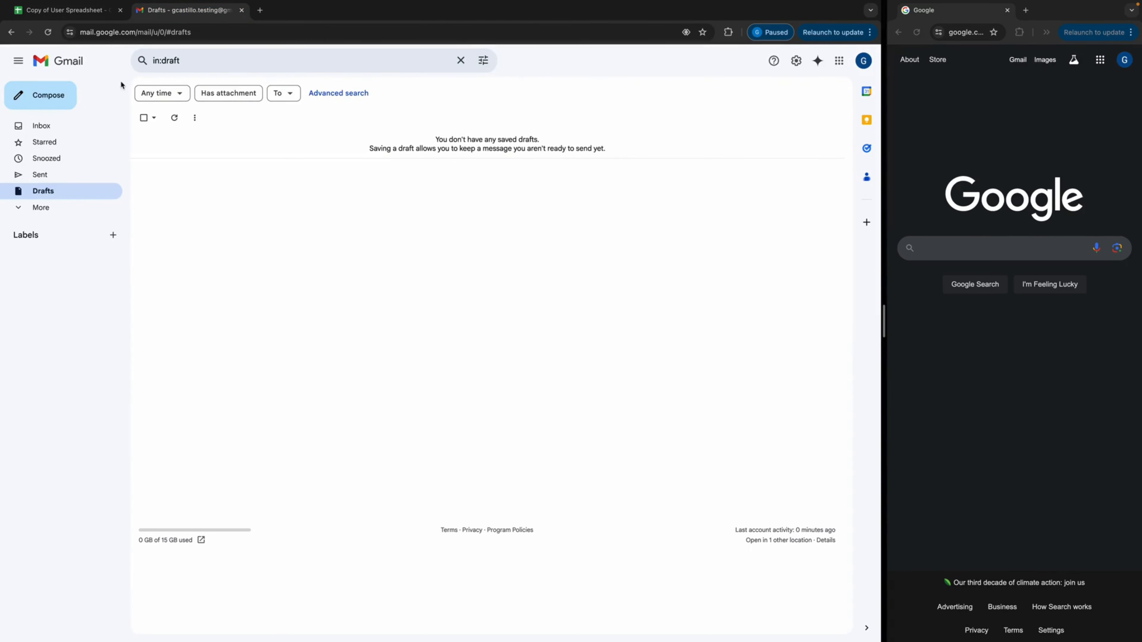
left_click(176, 119)
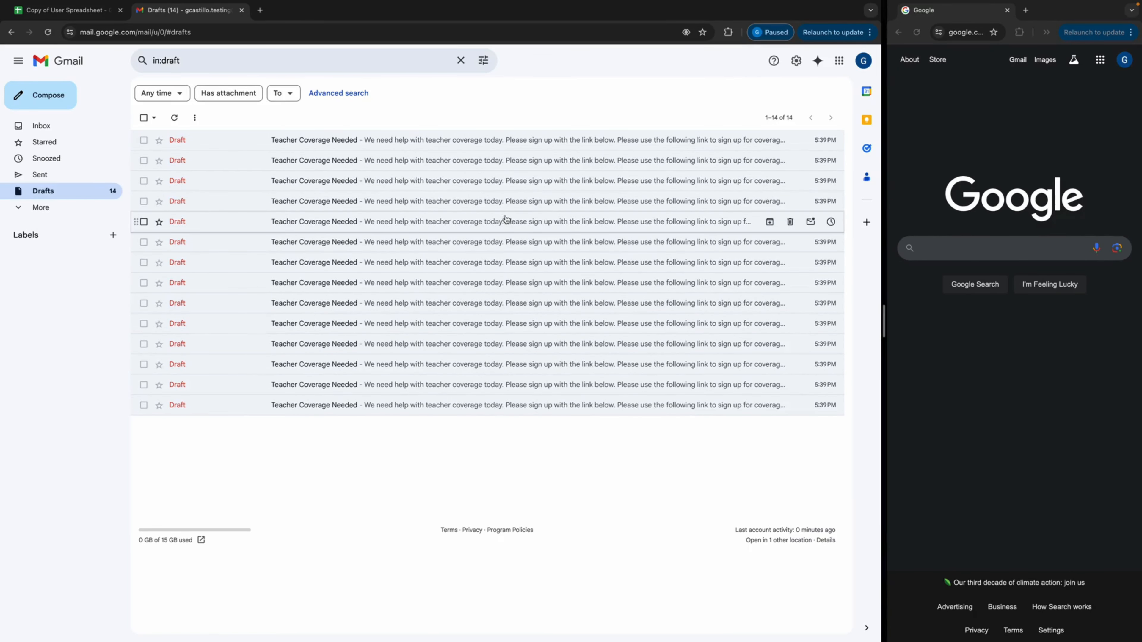
left_click(174, 118)
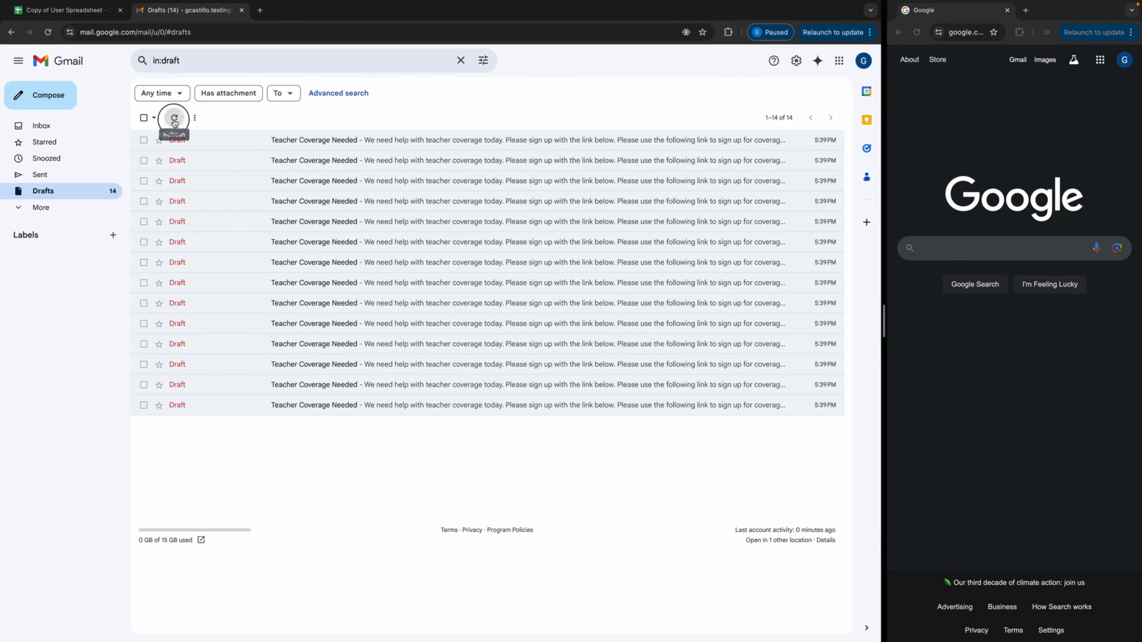
left_click(67, 11)
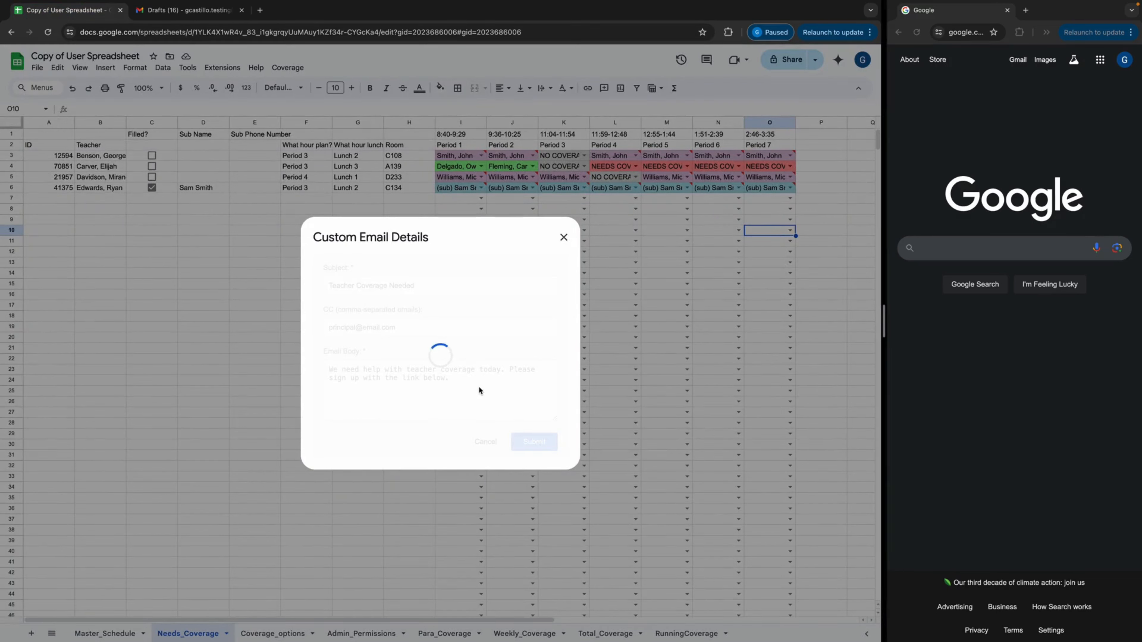
left_click(187, 10)
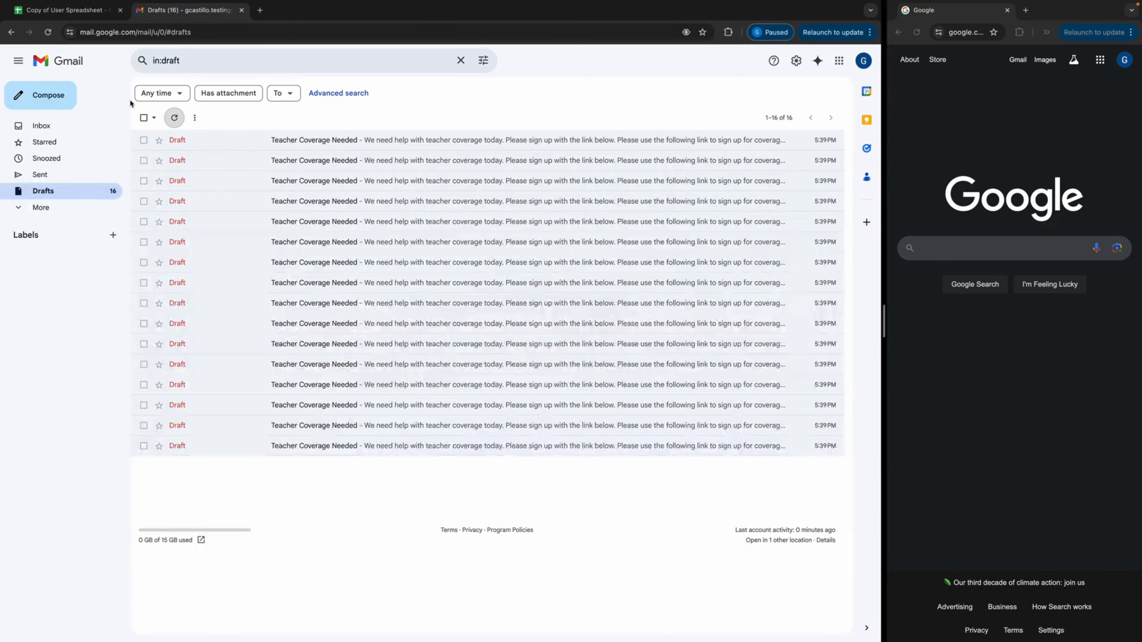
left_click(175, 117)
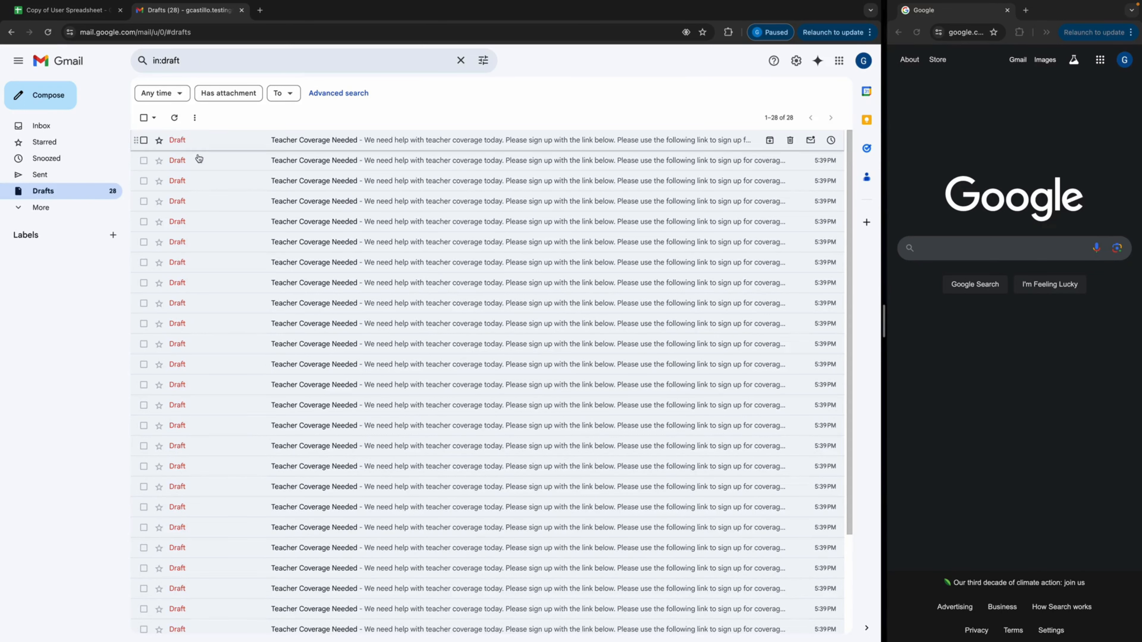
left_click(175, 119)
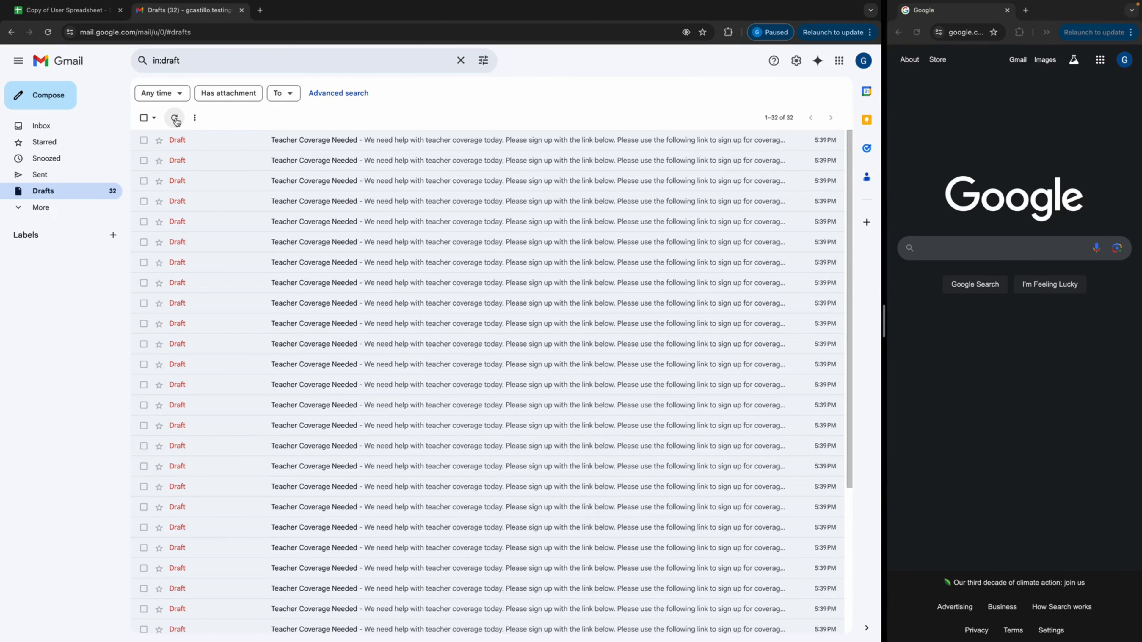
key("ctrl+shift+Tab")
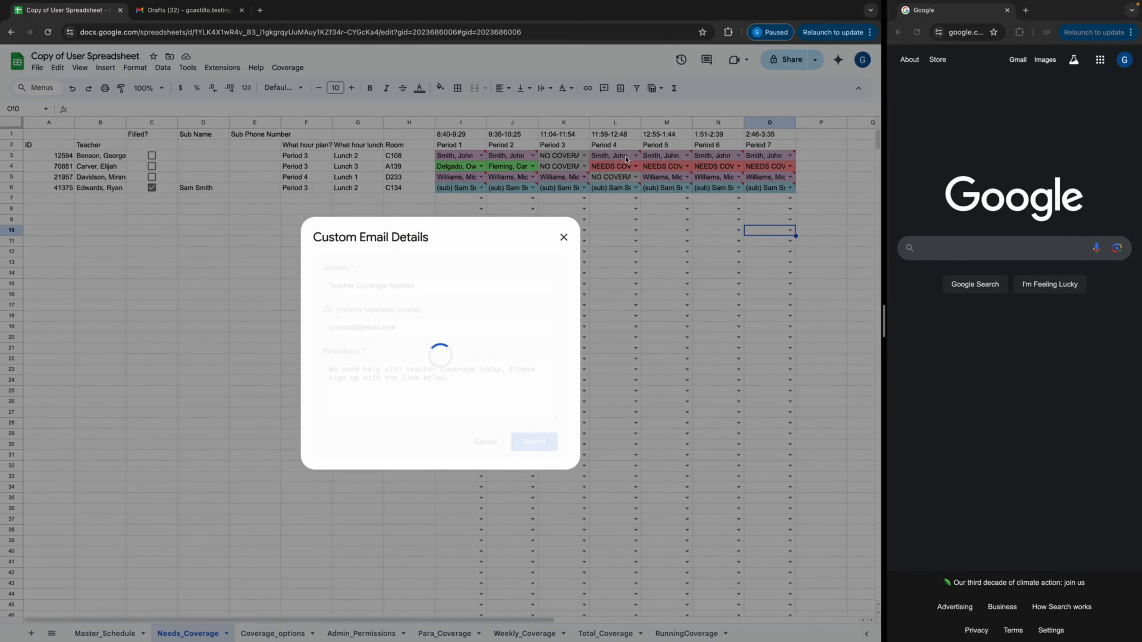
left_click(207, 13)
left_click(174, 124)
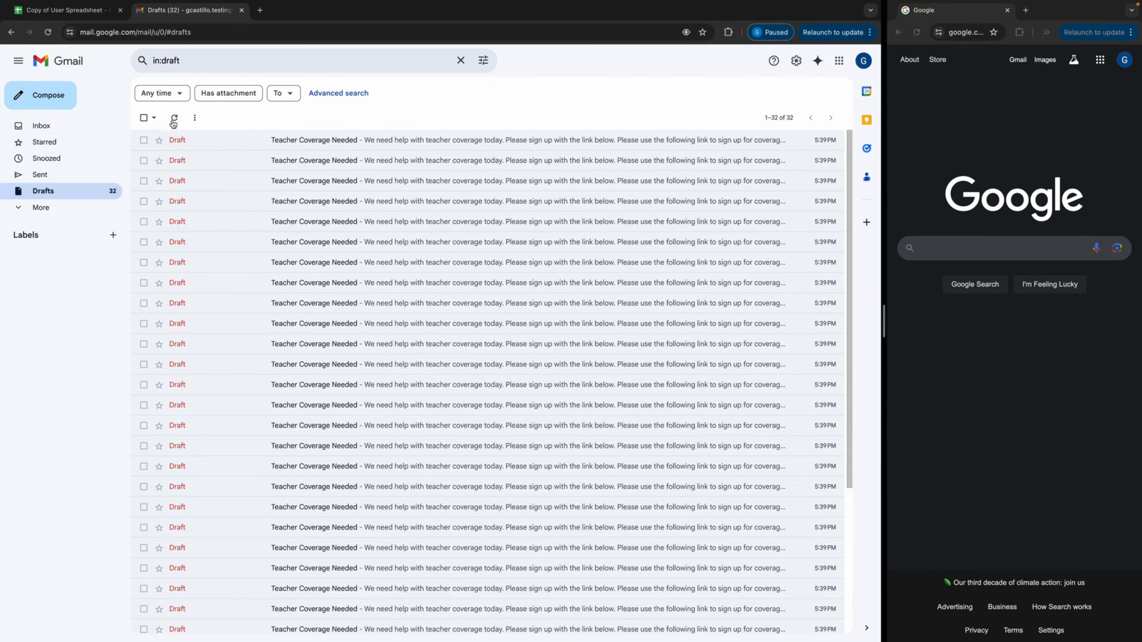
left_click(174, 122)
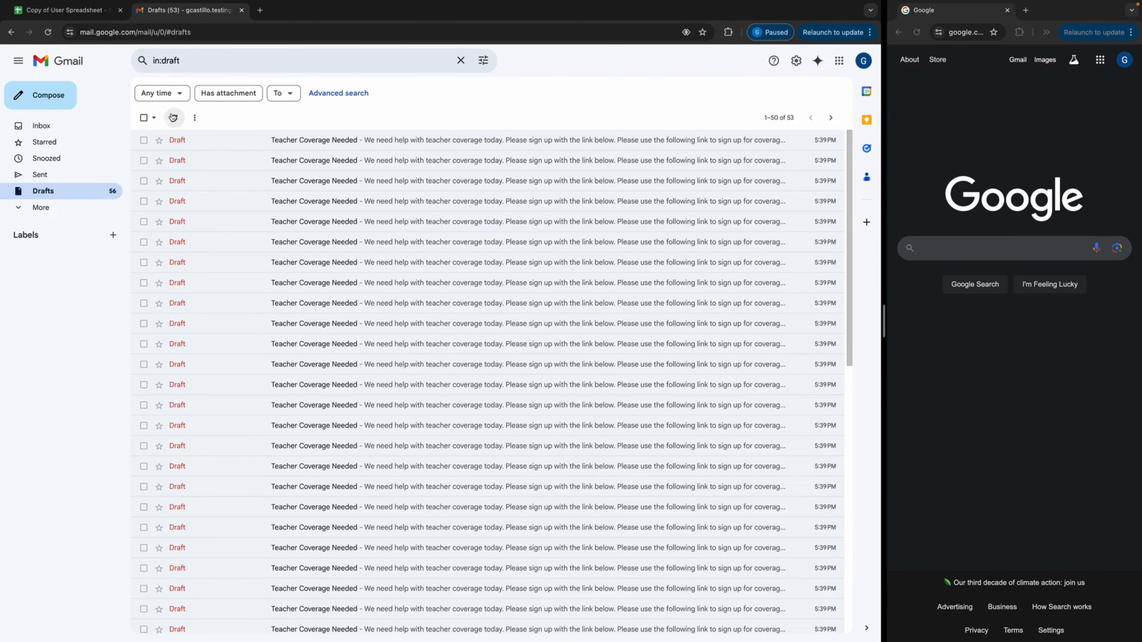
Return to the spreadsheet and acknowledge the Email Draft Results message
left_click(86, 12)
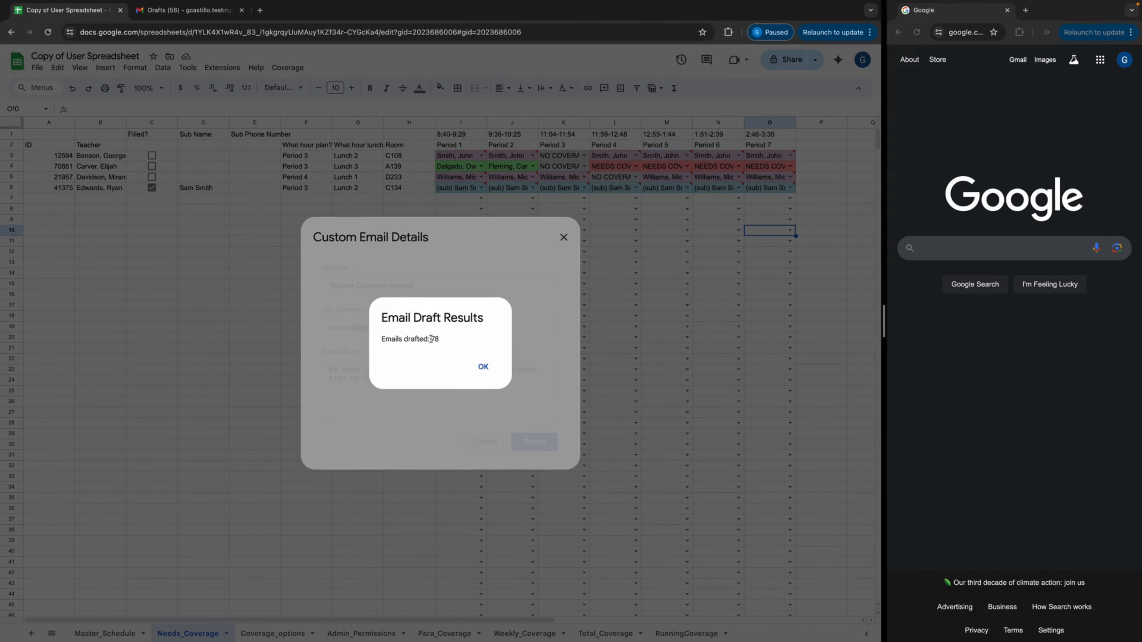
left_click(447, 344)
left_click(483, 367)
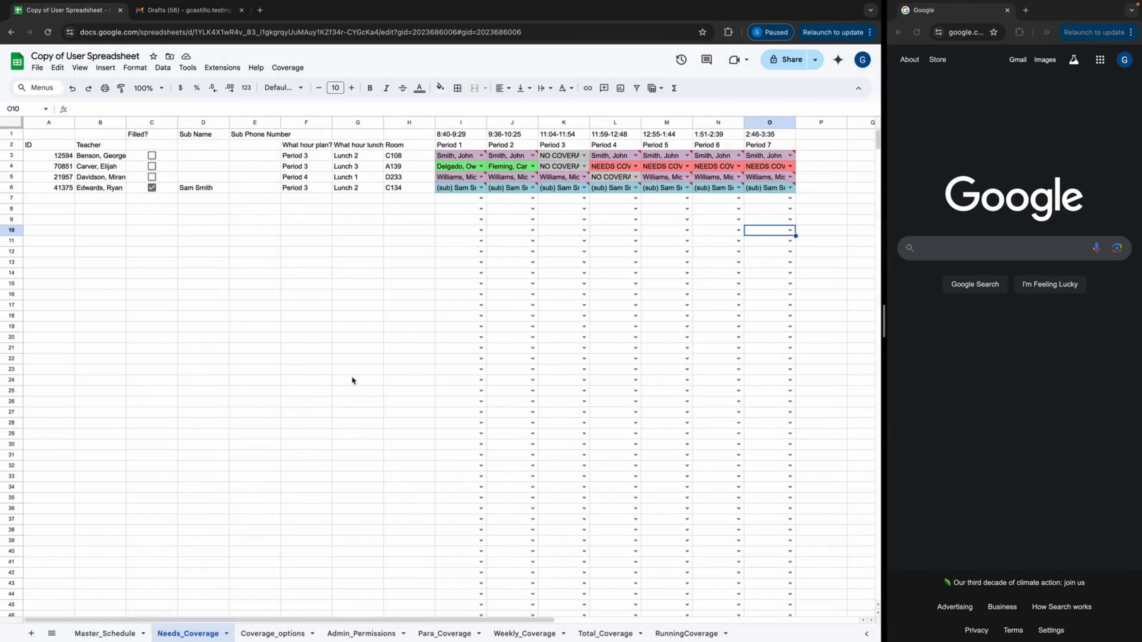
Examine the full teacher list in the Master_Schedule sheet down to its last row, and return to Needs_Coverage
left_click(97, 634)
scroll(127, 466, "down", 15)
scroll(126, 461, "down", 10)
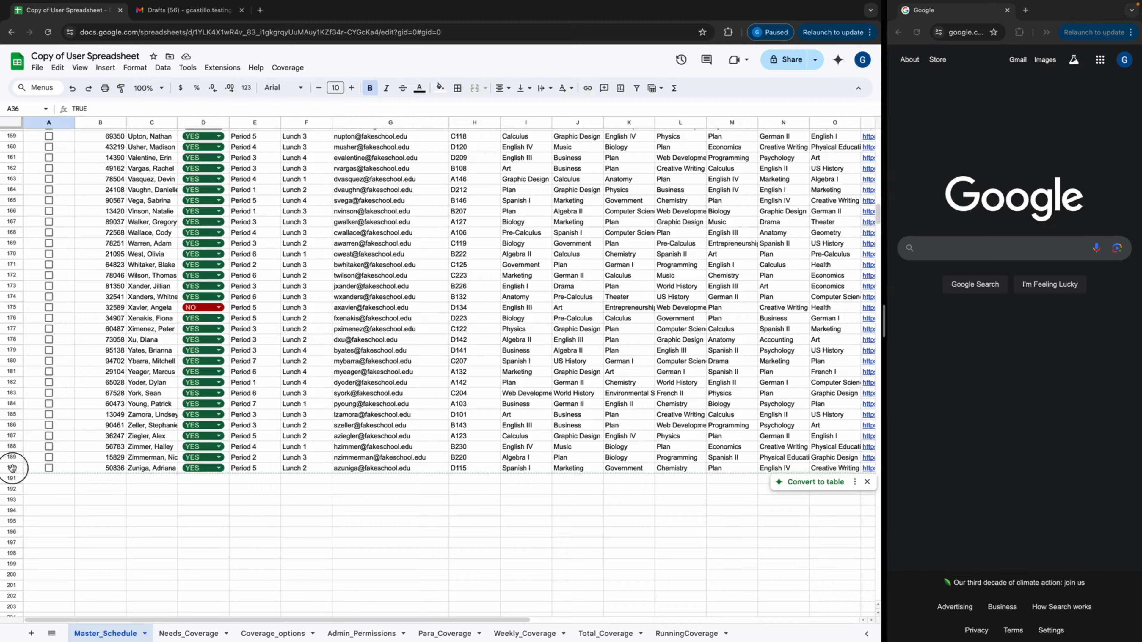
left_click(13, 467)
scroll(147, 461, "up", 20)
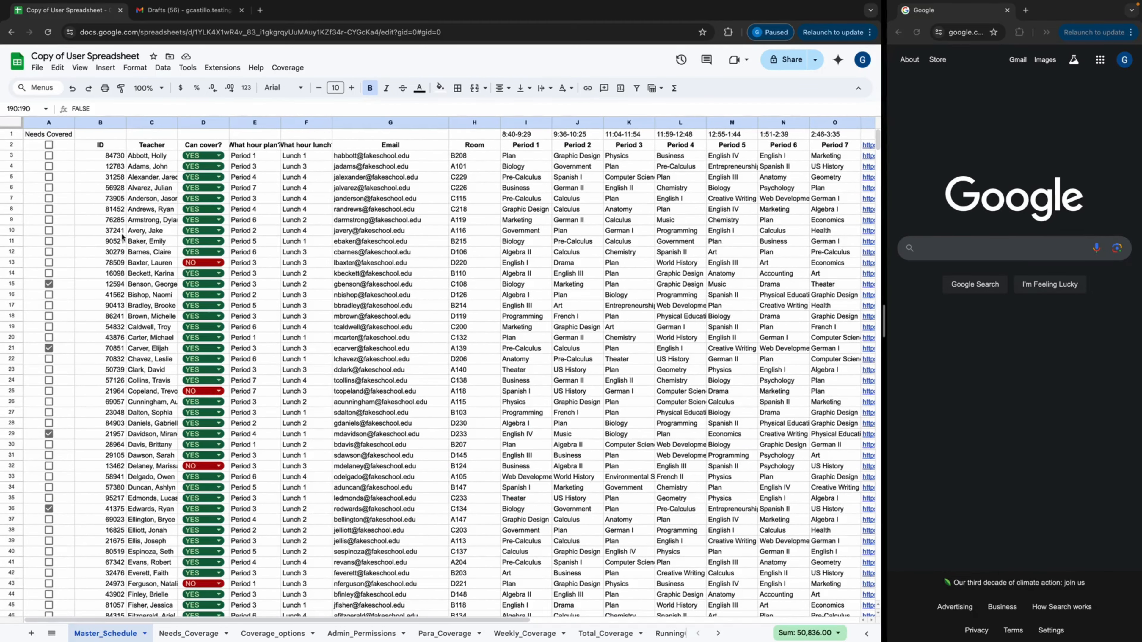
scroll(137, 320, "down", 15)
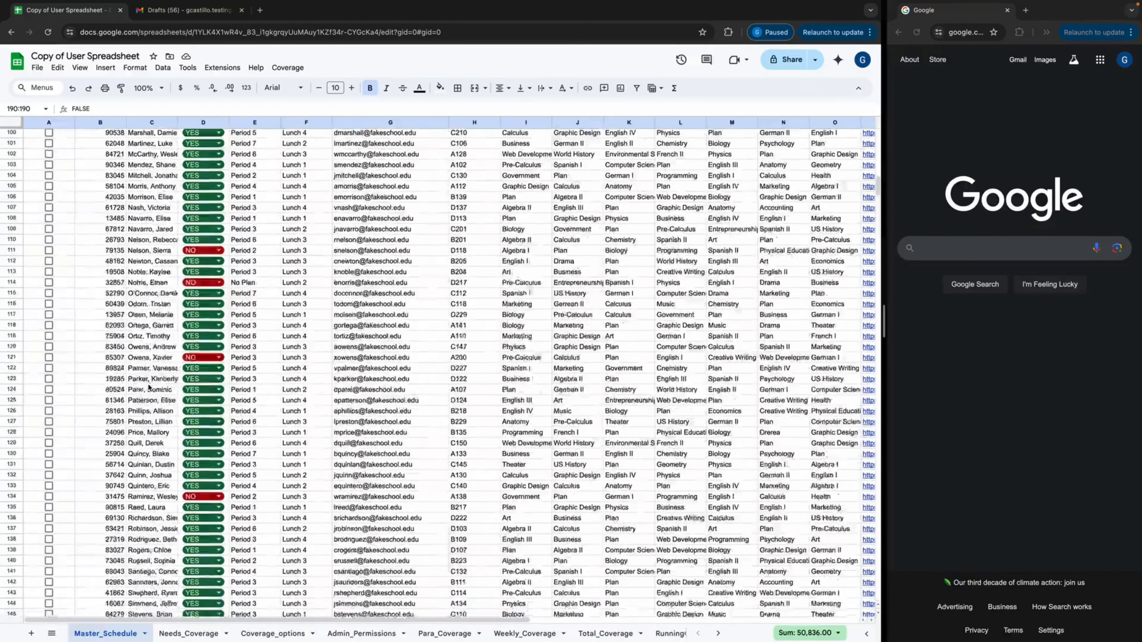
scroll(148, 387, "down", 5)
left_click(194, 632)
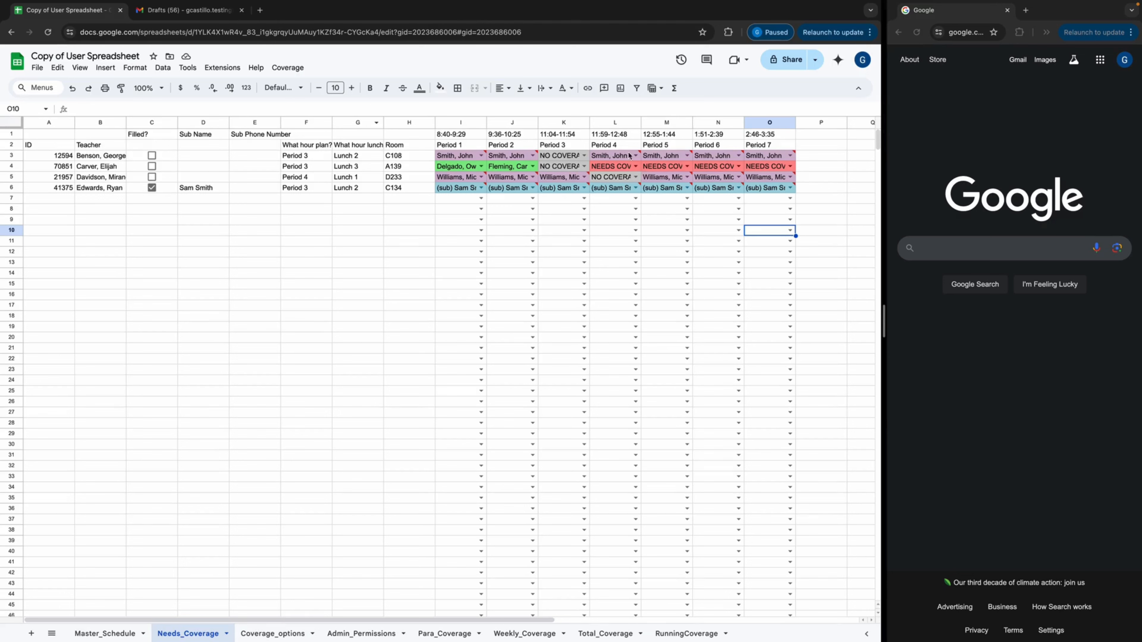
Open the first Teacher Coverage Needed draft in Gmail and load its tokenized sign-up link in the other browser window
left_click(170, 13)
left_click(462, 143)
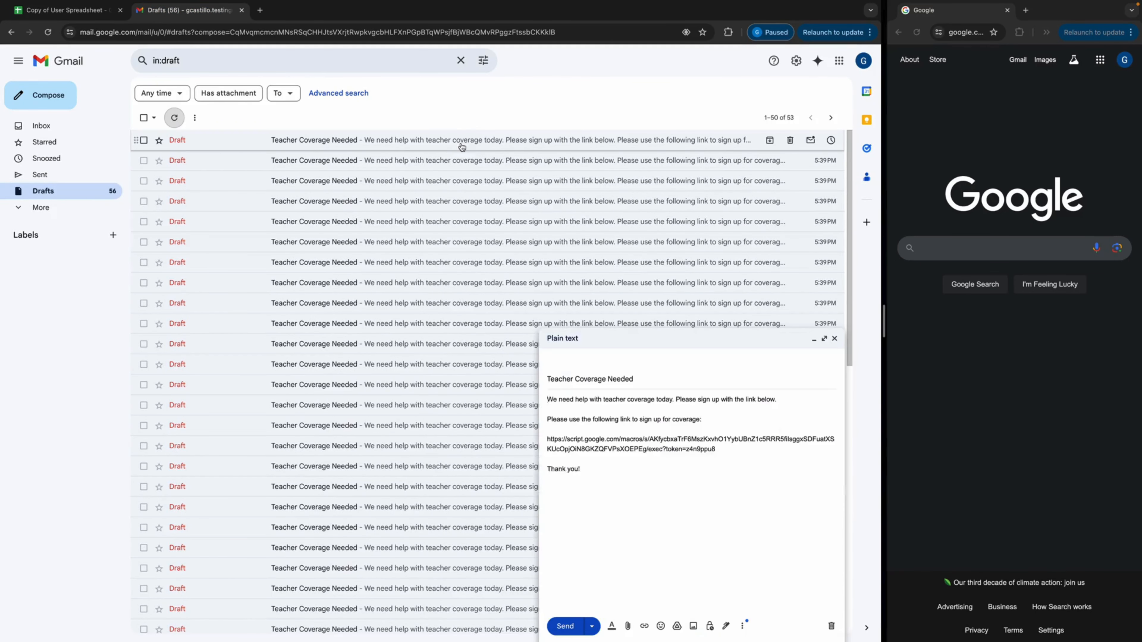
triple_click(546, 443)
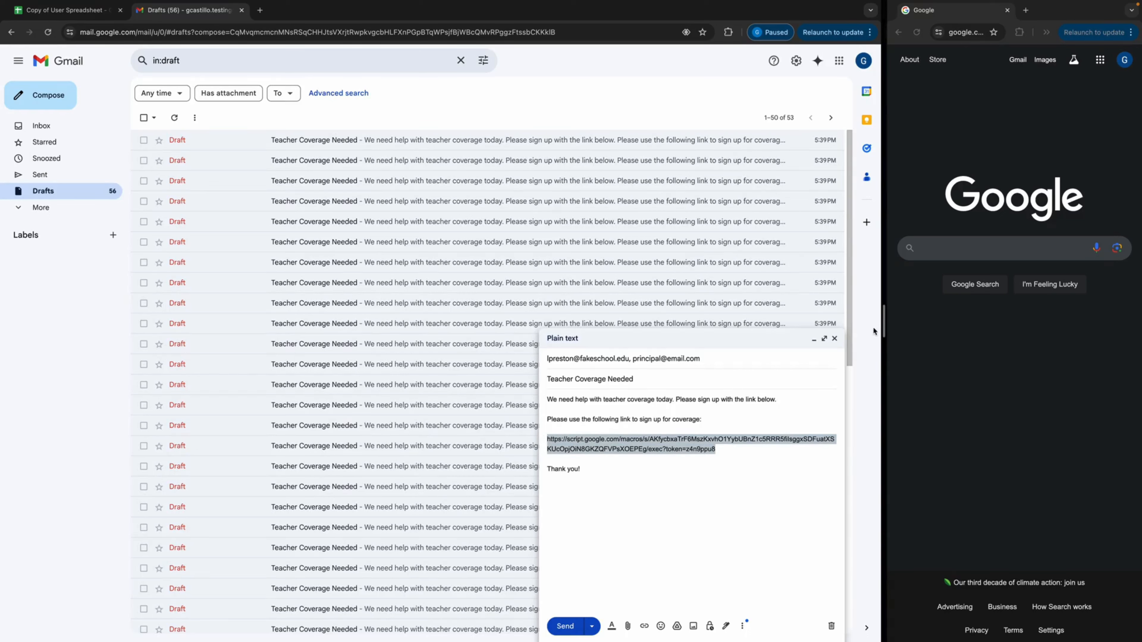
key("ctrl+c")
left_click(967, 32)
key("ctrl+v")
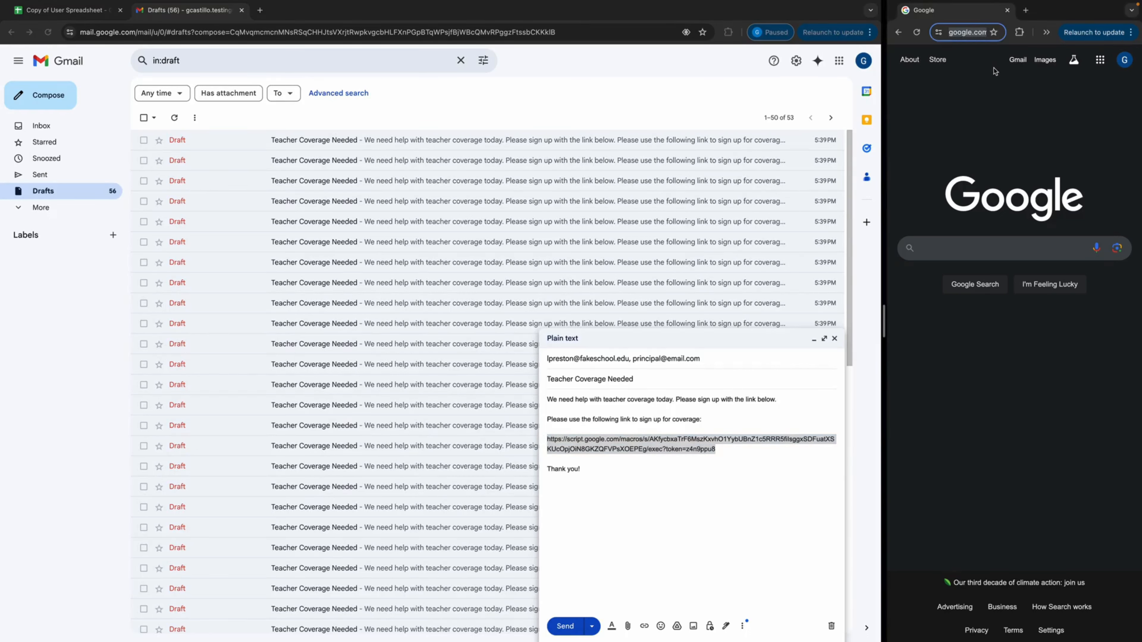
key("Return")
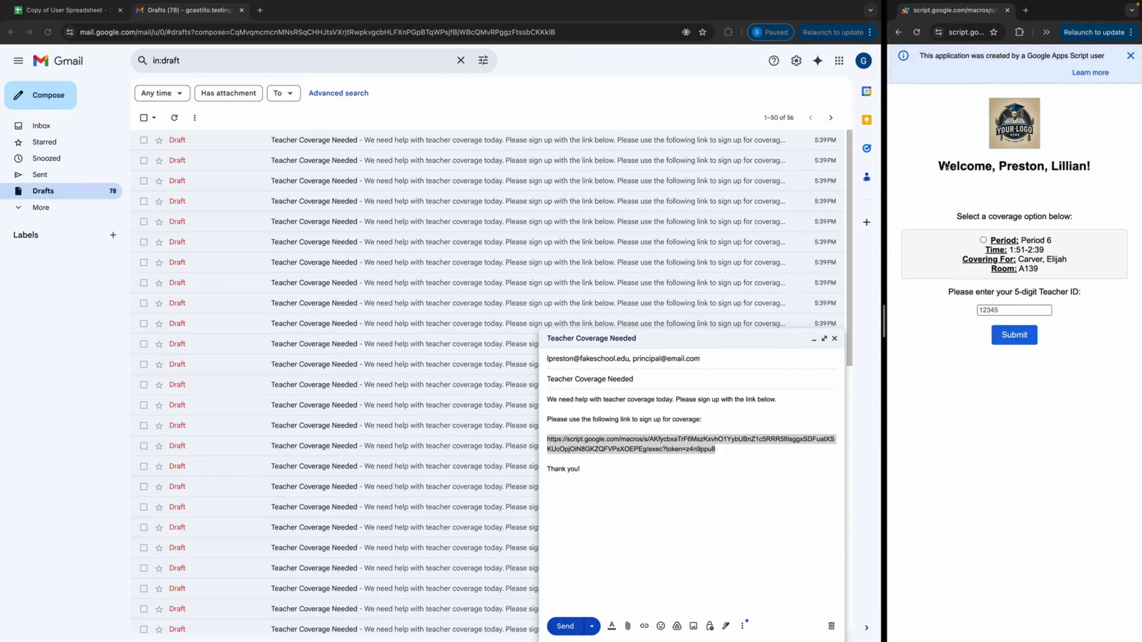
Expand the draft's To and Cc recipients, and select the Period 6 coverage option on the sign-up page
left_click(597, 407)
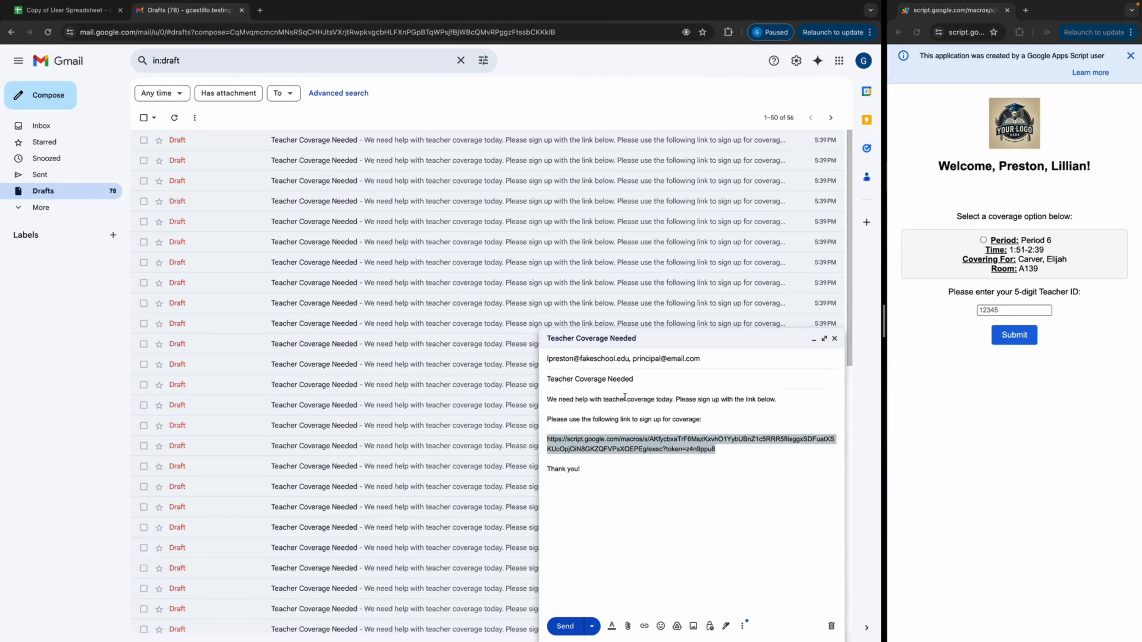
left_click(577, 363)
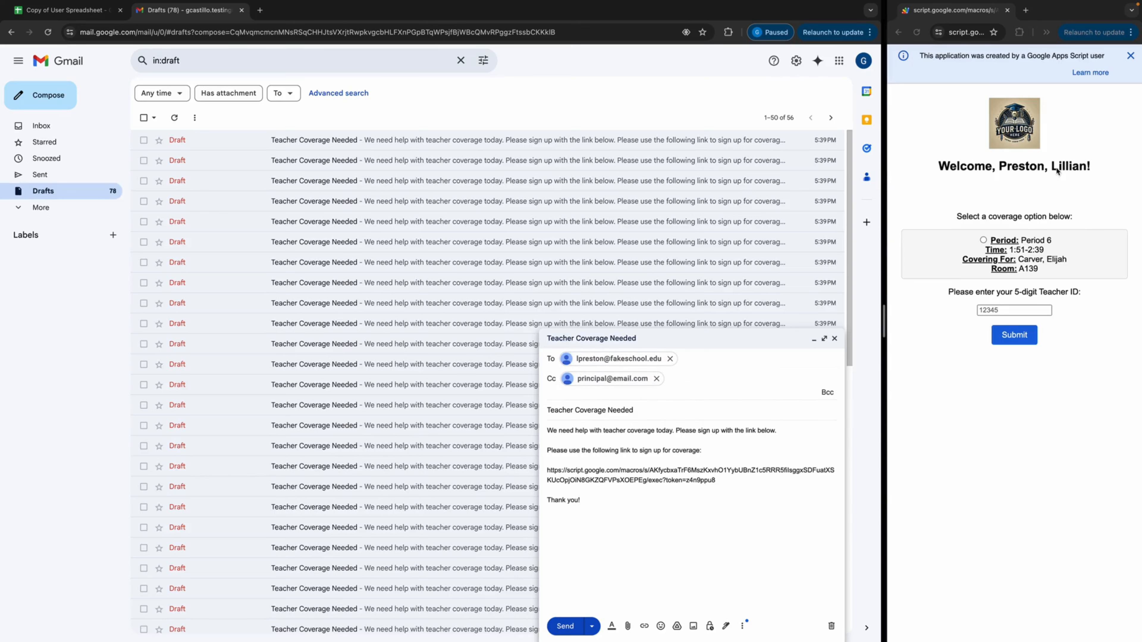
left_click(983, 243)
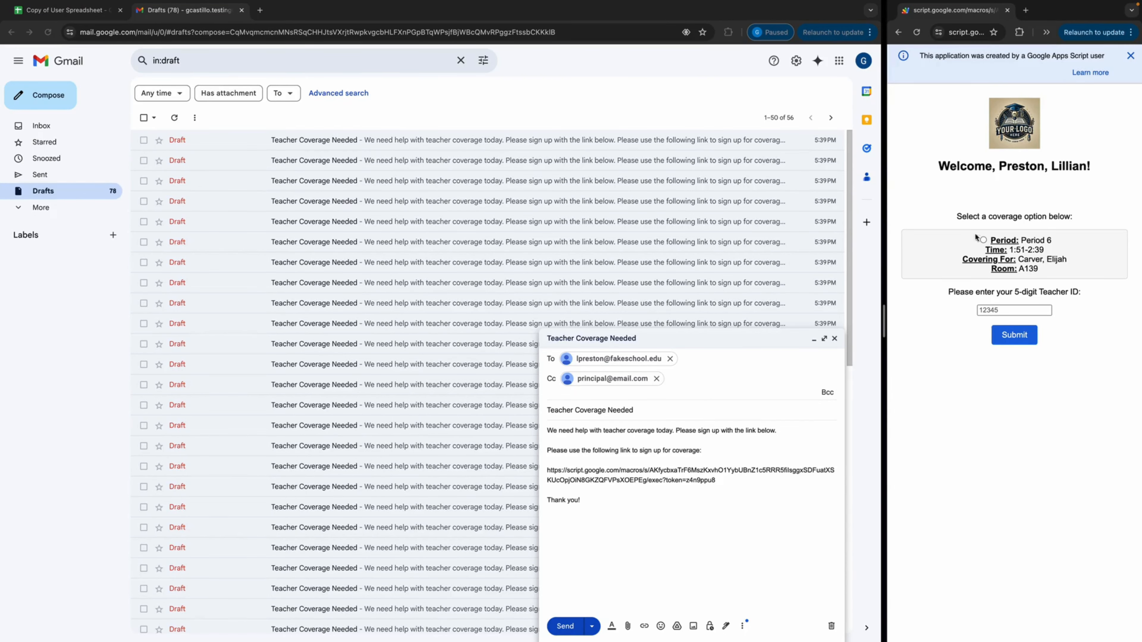
left_click(983, 241)
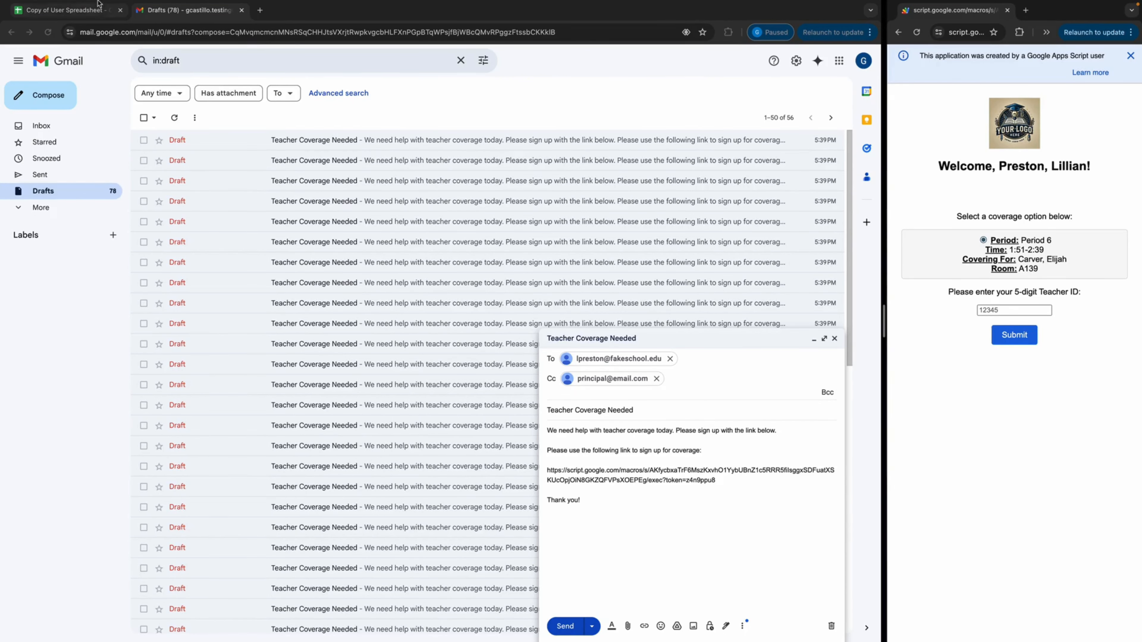
Look up the signing-up teacher's ID in the Master_Schedule sheet of the spreadsheet
left_click(82, 10)
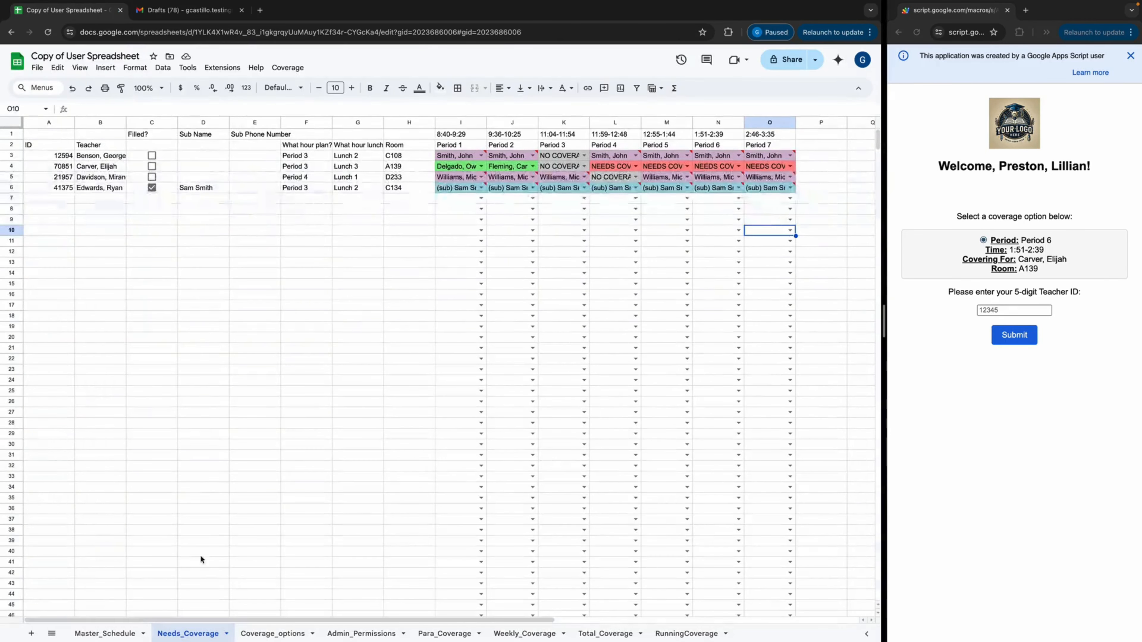
left_click(93, 632)
scroll(172, 464, "up", 5)
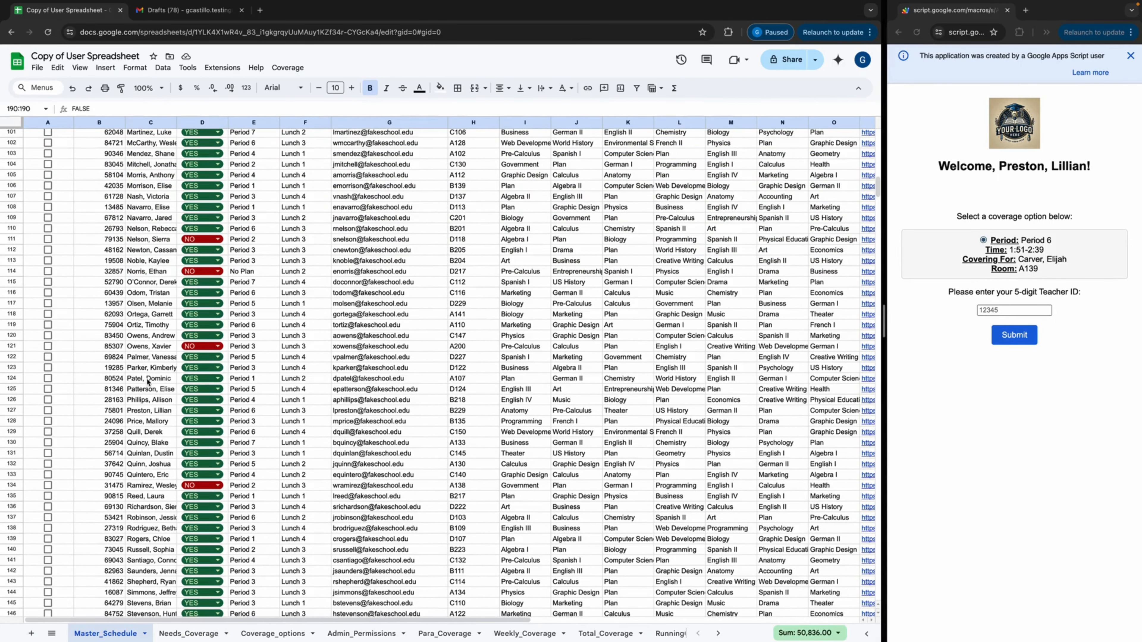
scroll(149, 382, "up", 1)
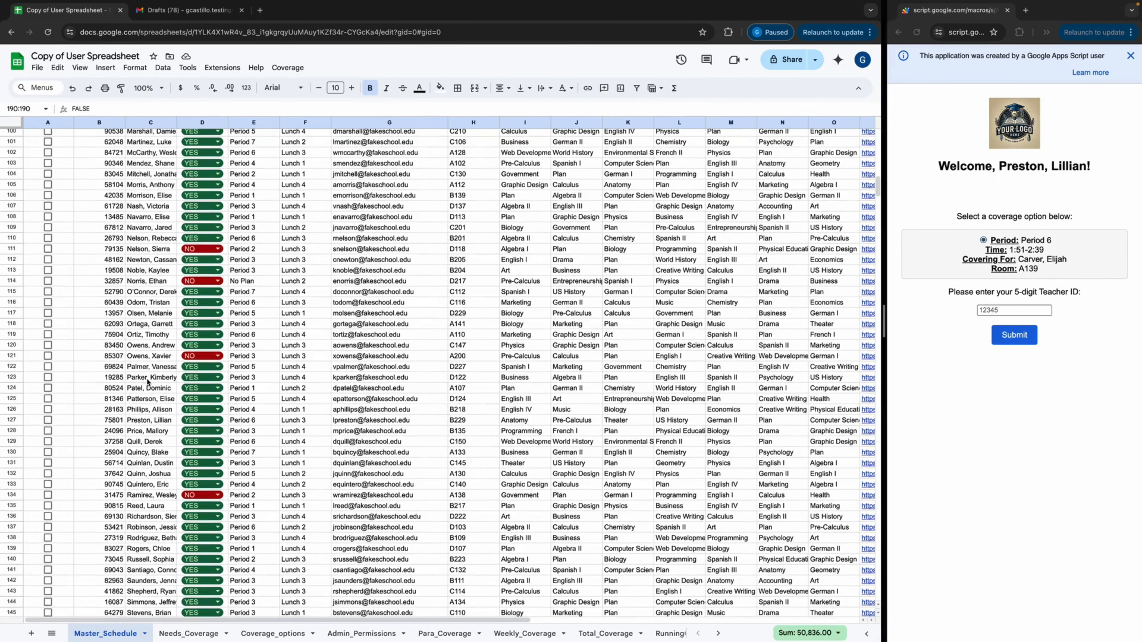
left_click(113, 423)
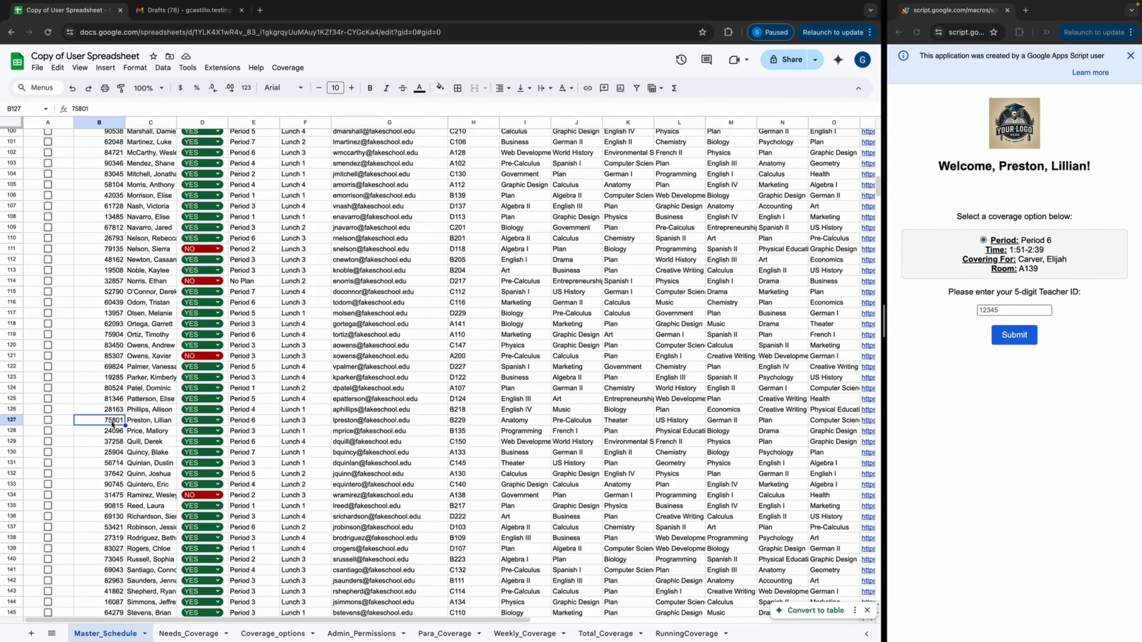
Return to the Needs_Coverage sheet, enter the teacher's 5-digit ID on the sign-up page and submit the Period 6 coverage
left_click(188, 634)
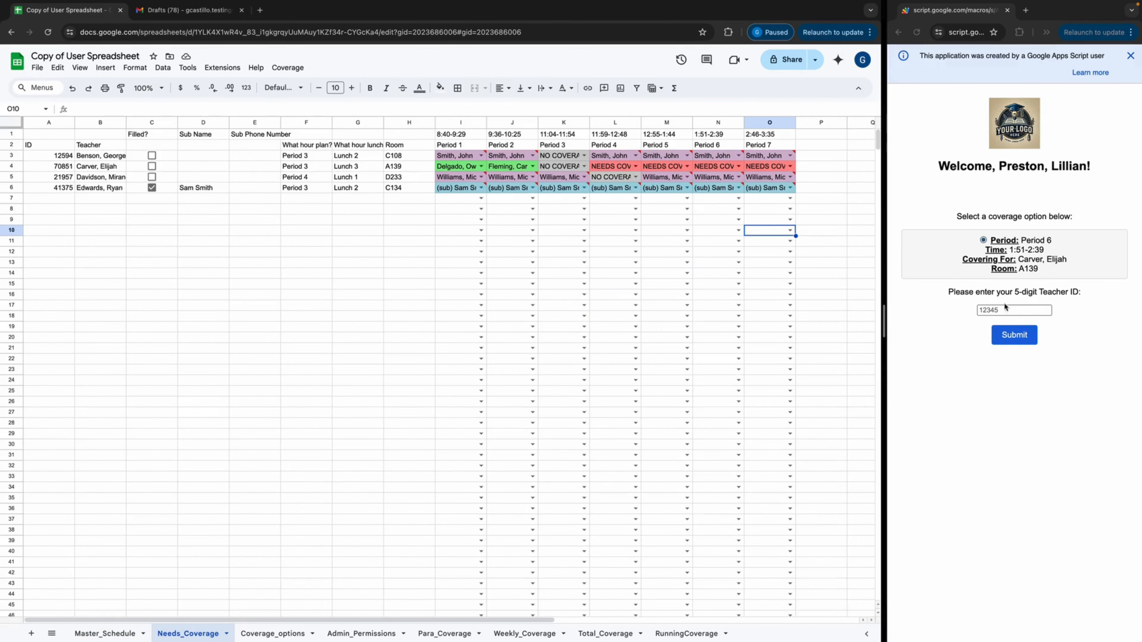
left_click(1006, 309)
left_click(1007, 329)
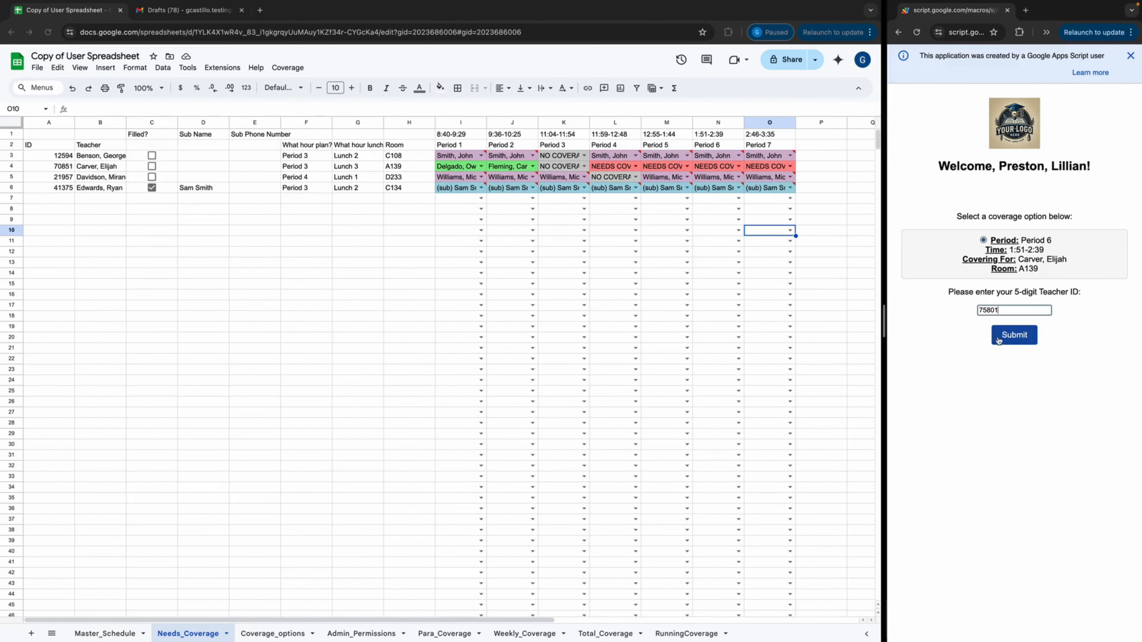
left_click(1012, 335)
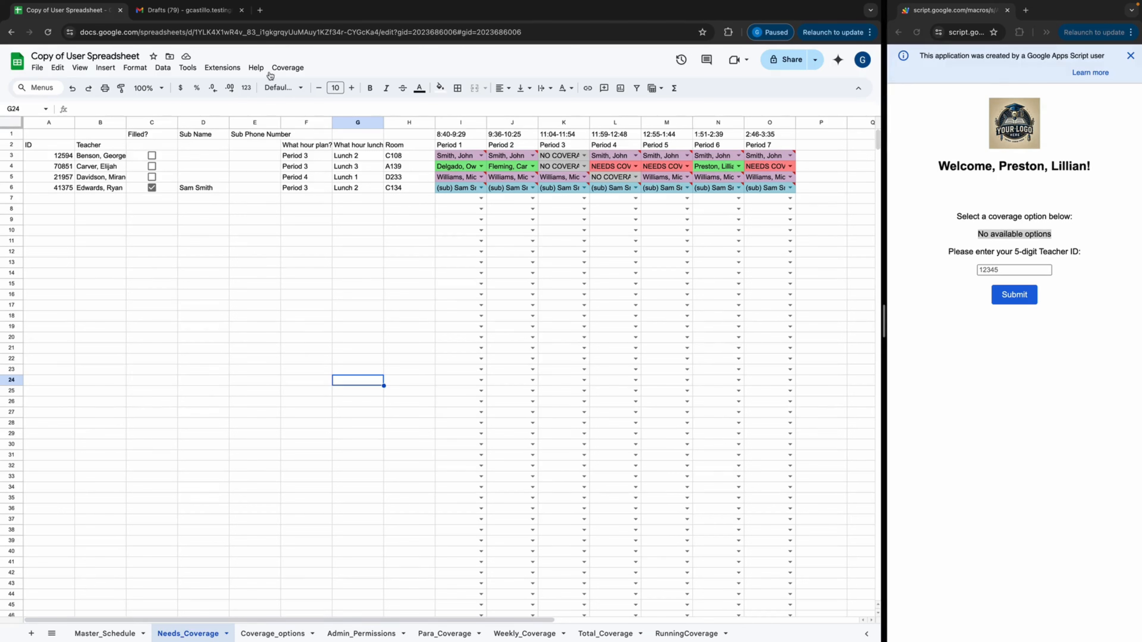
Review the Coverage Confirmation draft in Gmail, highlighting its message text, and return to the coverage spreadsheet
left_click(189, 10)
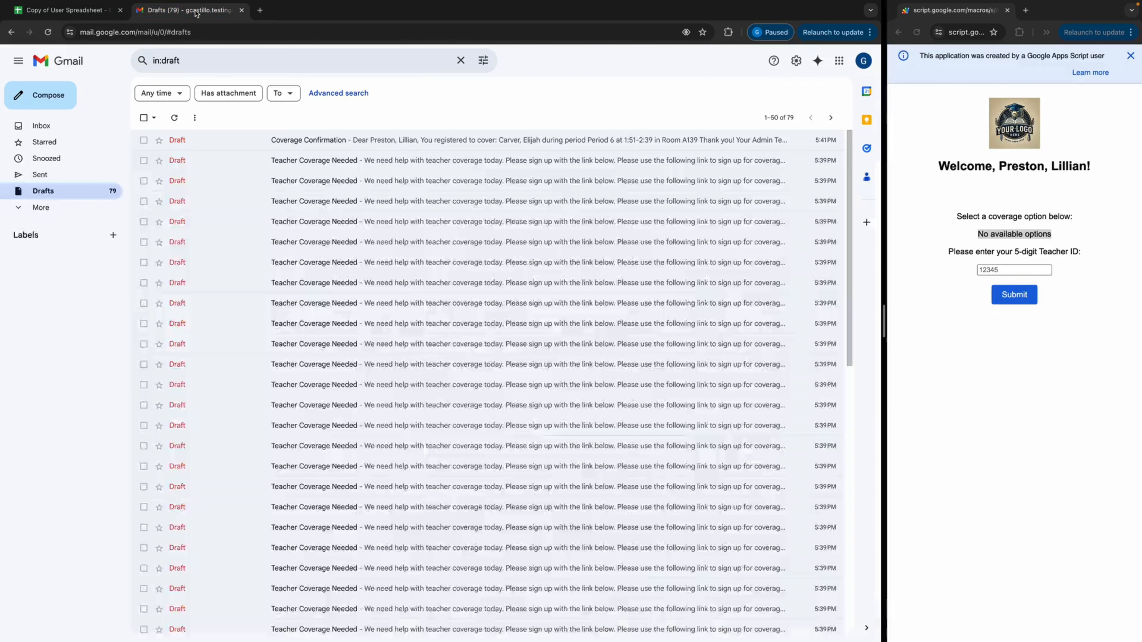
left_click(450, 140)
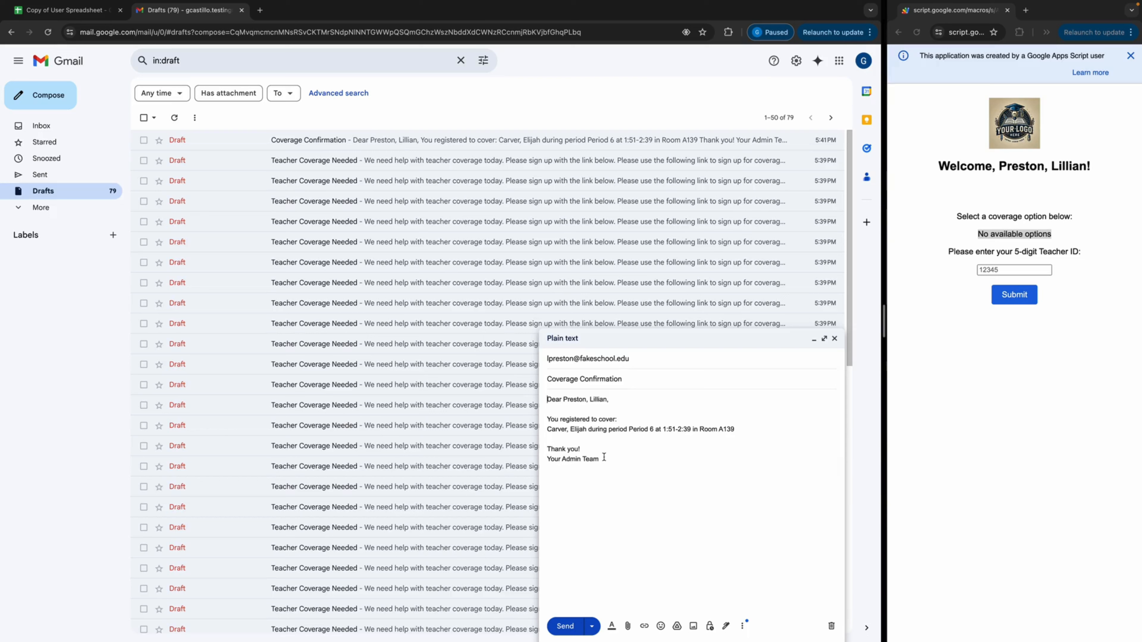
key("ctrl+a")
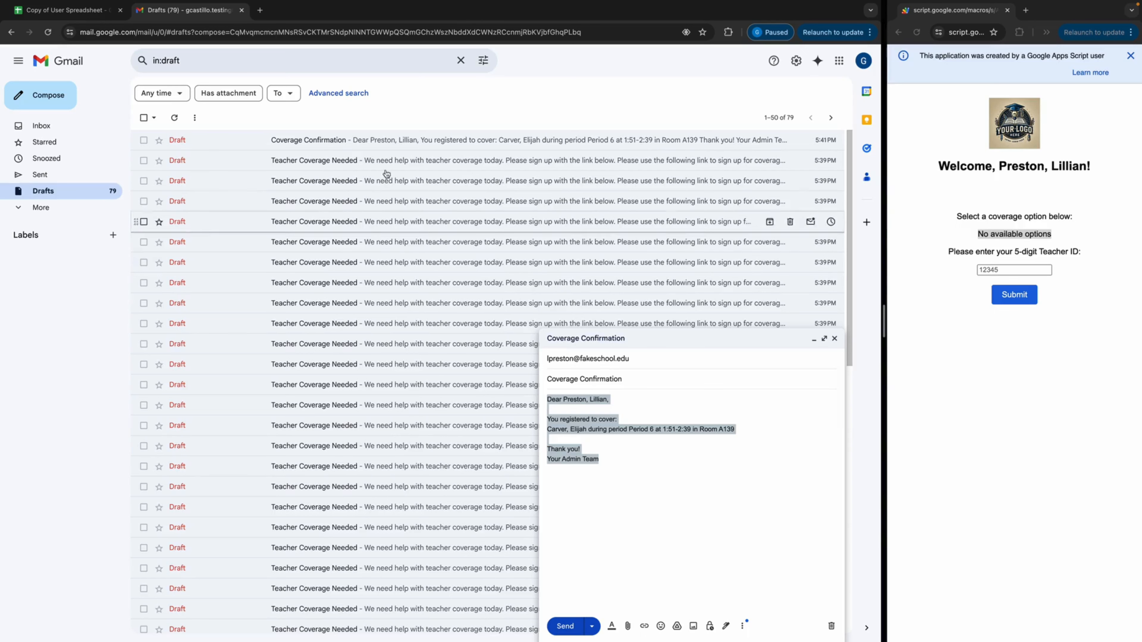
left_click(68, 9)
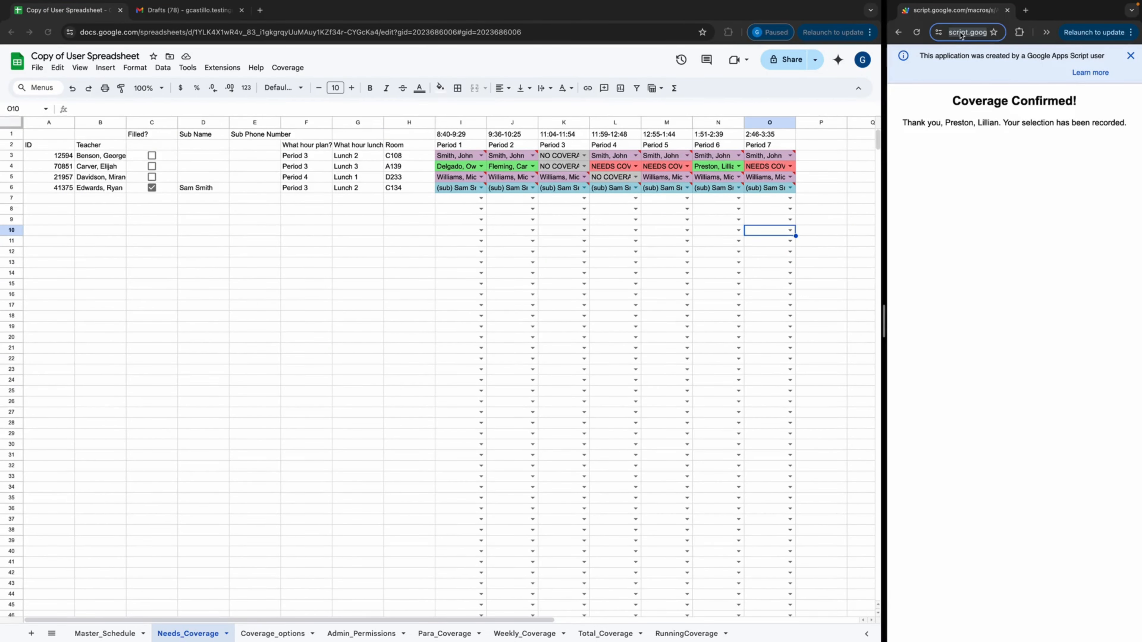
Reopen the teacher's sign-up link to check the coverage options offered, and return to the Period 6 column of the Needs_Coverage sheet
key("Return")
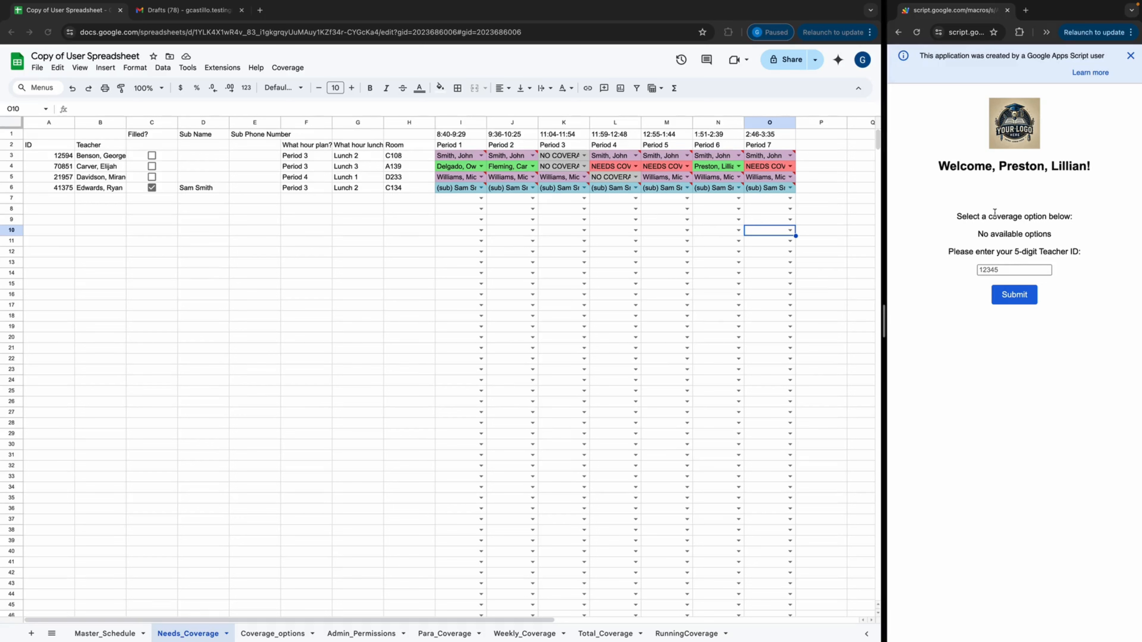
left_click_drag(978, 234, 1066, 235)
left_click(980, 235)
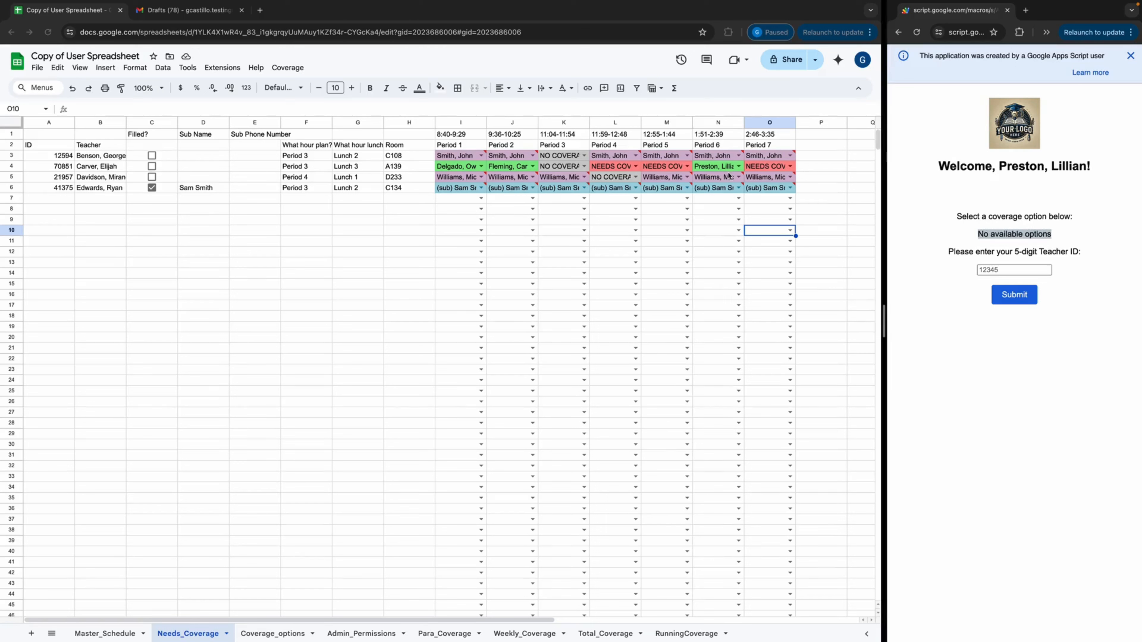
left_click(715, 229)
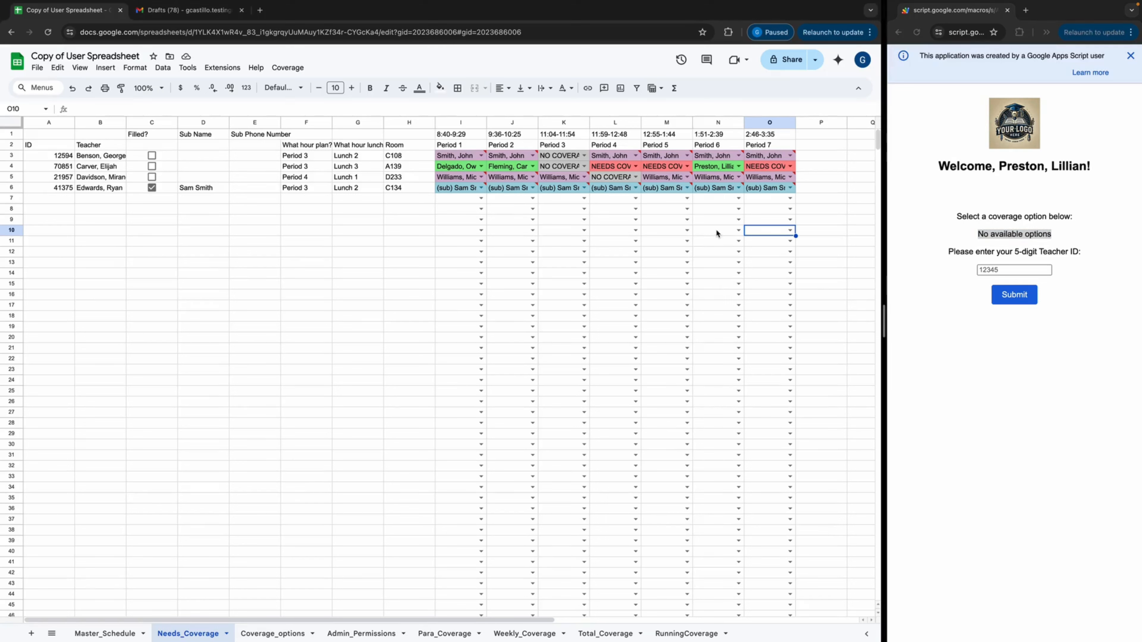
double_click(735, 250)
left_click(711, 244)
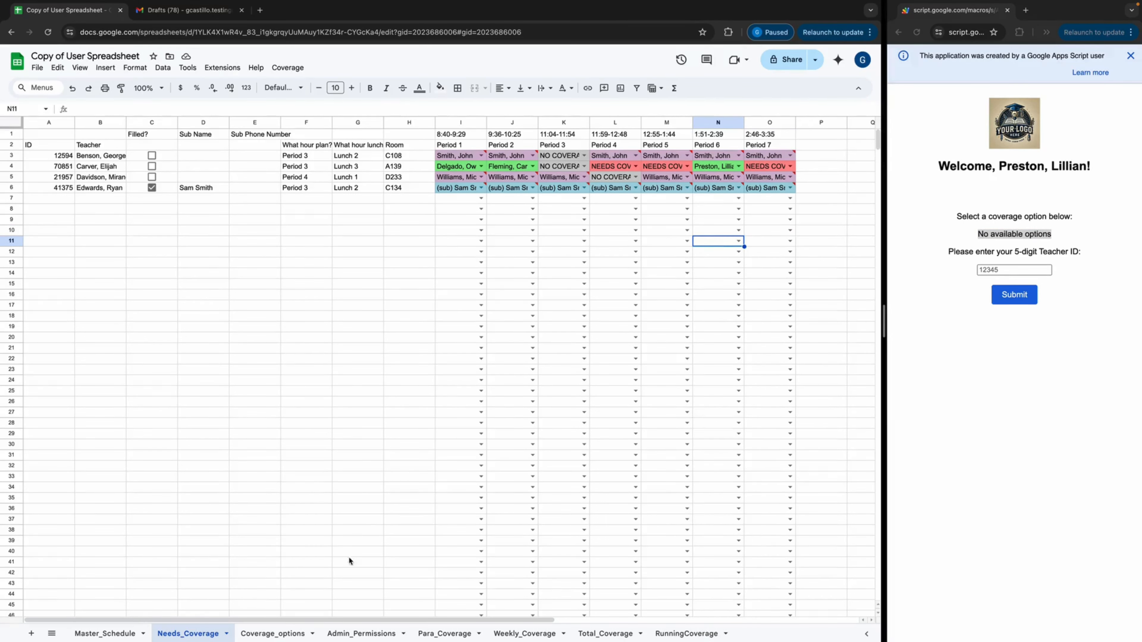
Look through the Weekly_Coverage, Total_Coverage and RunningCoverage sheets, and return to the upper rows of Master_Schedule
left_click(529, 635)
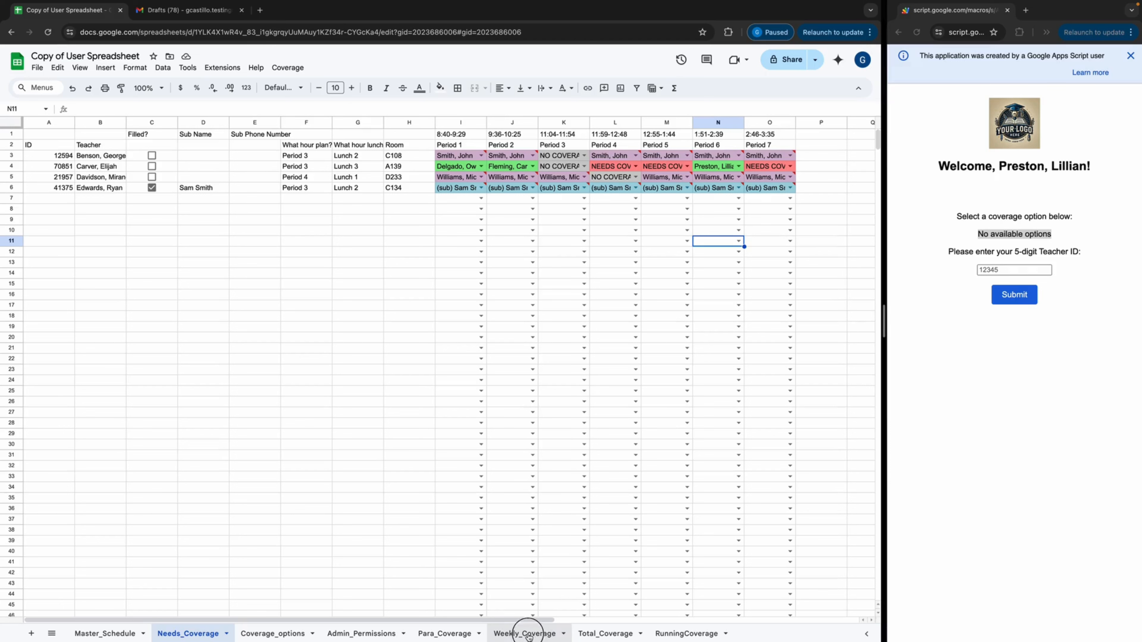
left_click(579, 634)
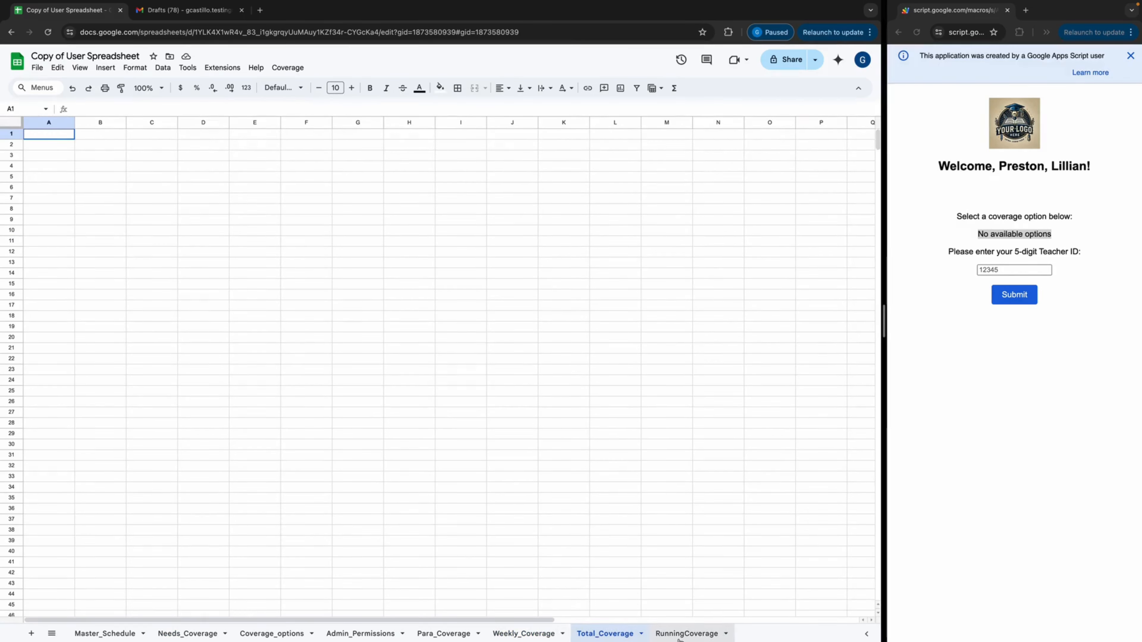
left_click(685, 634)
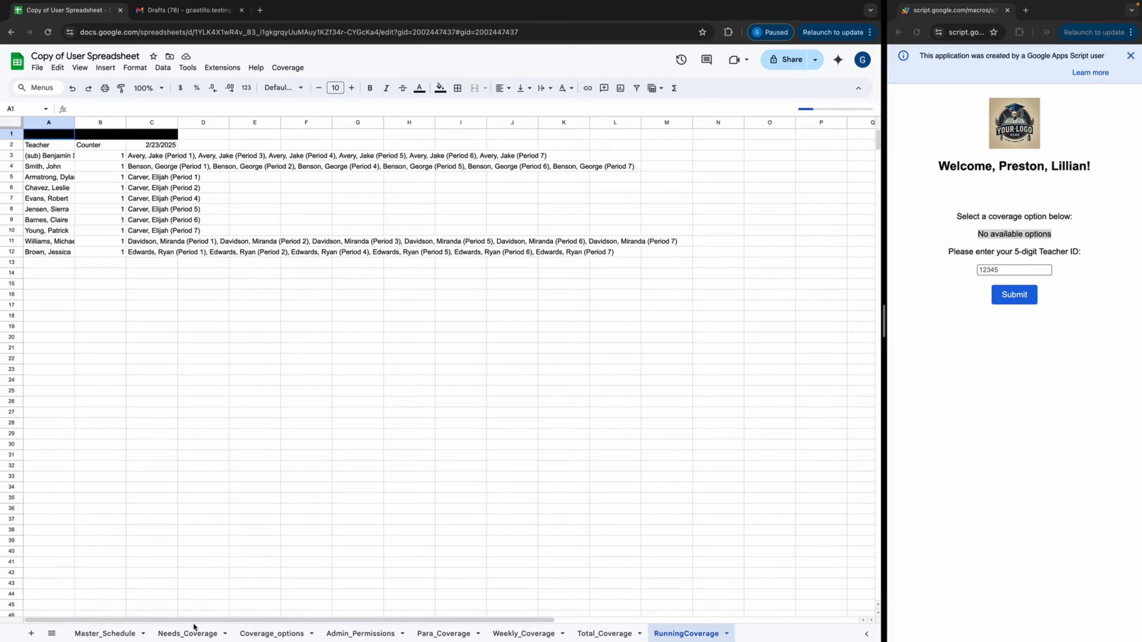
left_click(113, 633)
scroll(323, 438, "up", 20)
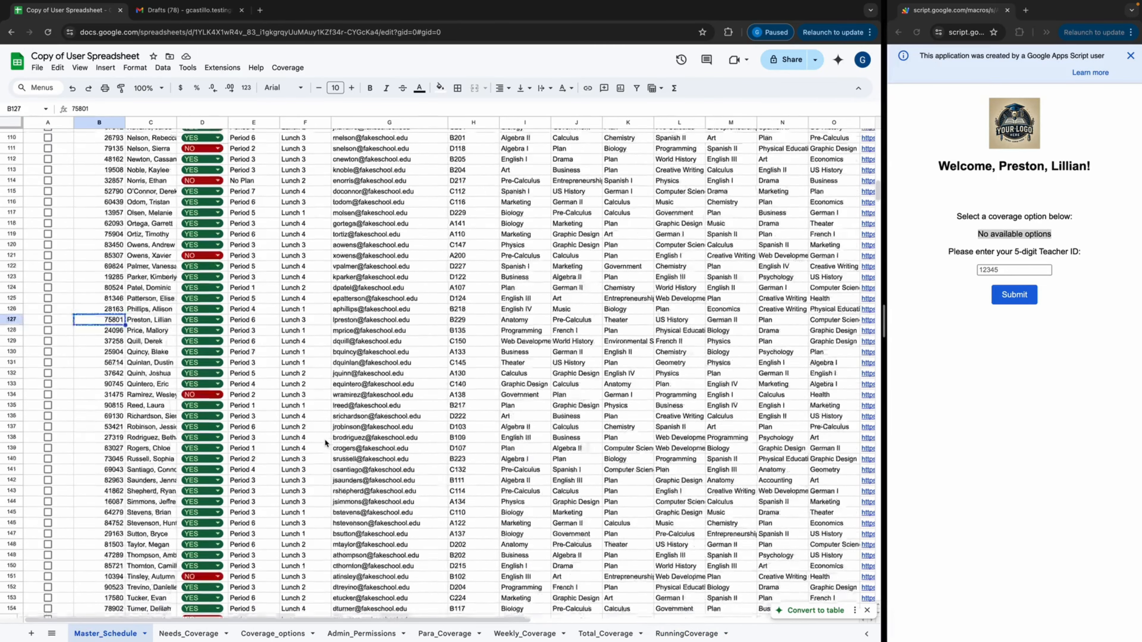